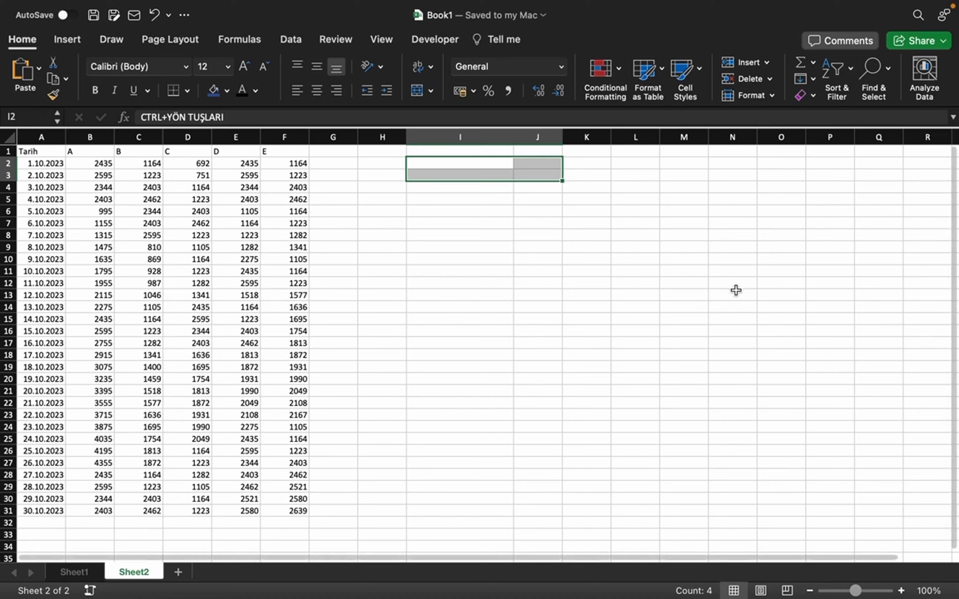
# Step: Select scattered empty cells across the sheet one at a time, finishing on J11
pyautogui.click(428, 259)
pyautogui.click(655, 212)
pyautogui.click(629, 343)
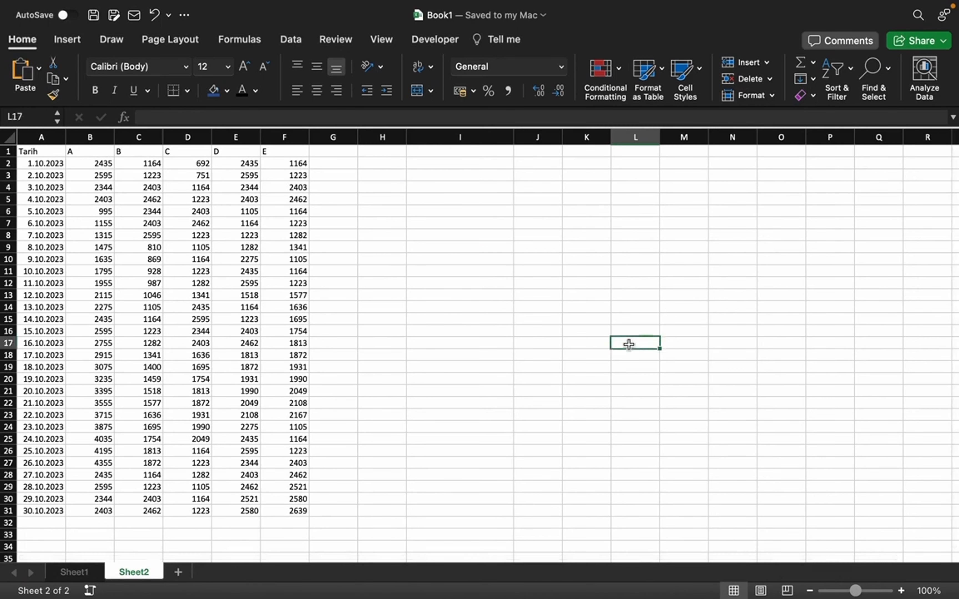
pyautogui.click(794, 285)
pyautogui.click(656, 249)
pyautogui.click(446, 236)
pyautogui.click(510, 357)
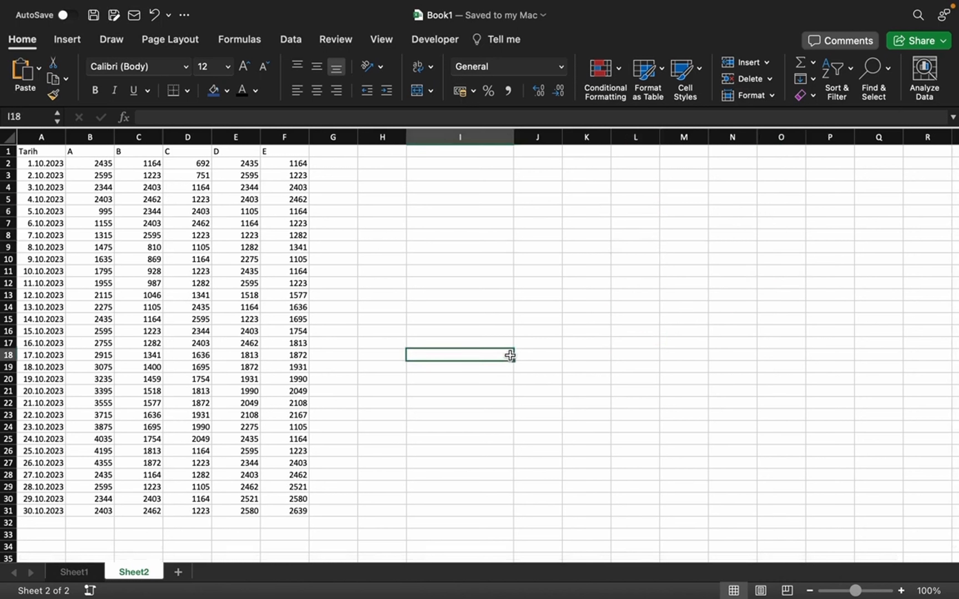
pyautogui.click(601, 241)
pyautogui.click(554, 267)
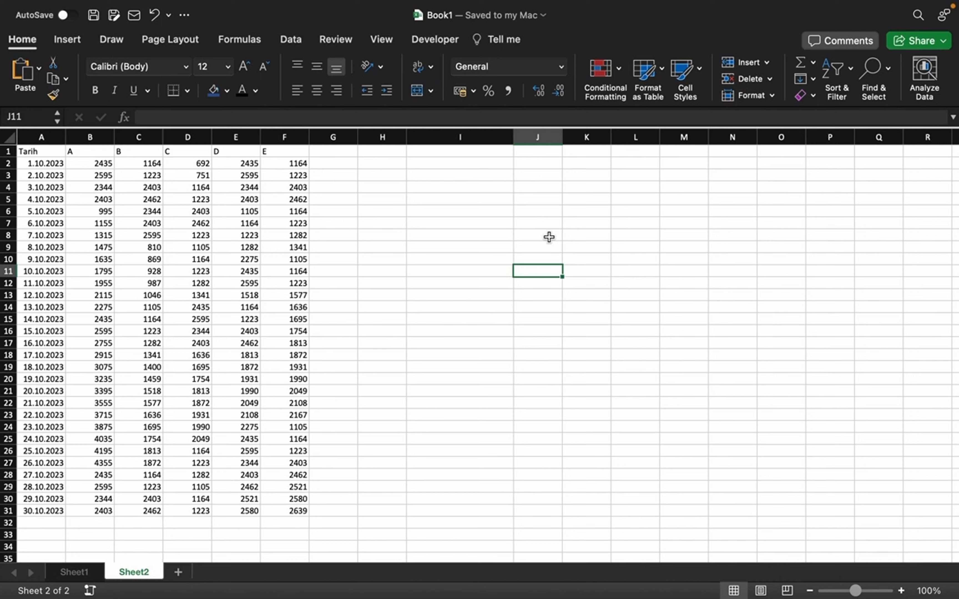
# Step: Move the active cell one cell at a time from J11 downward, into column F of the table, up to row 12 and back to J12
pyautogui.press('Down')
pyautogui.press('Down')
pyautogui.press('Down')
pyautogui.press('Down')
pyautogui.press('Down')
pyautogui.press('Down')
pyautogui.press('Down')
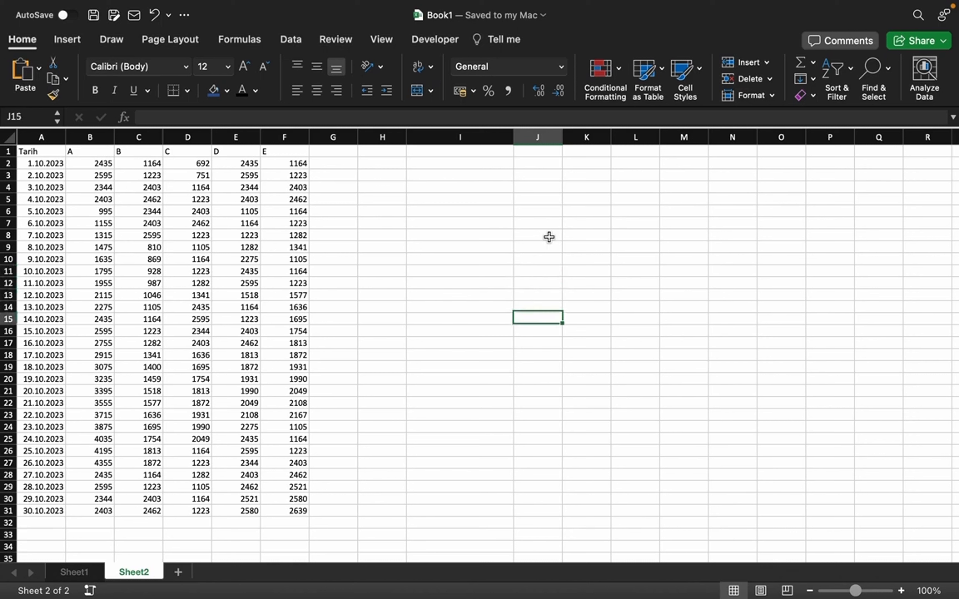
pyautogui.press('Left')
pyautogui.press('Left')
pyautogui.press('Left')
pyautogui.press('Left')
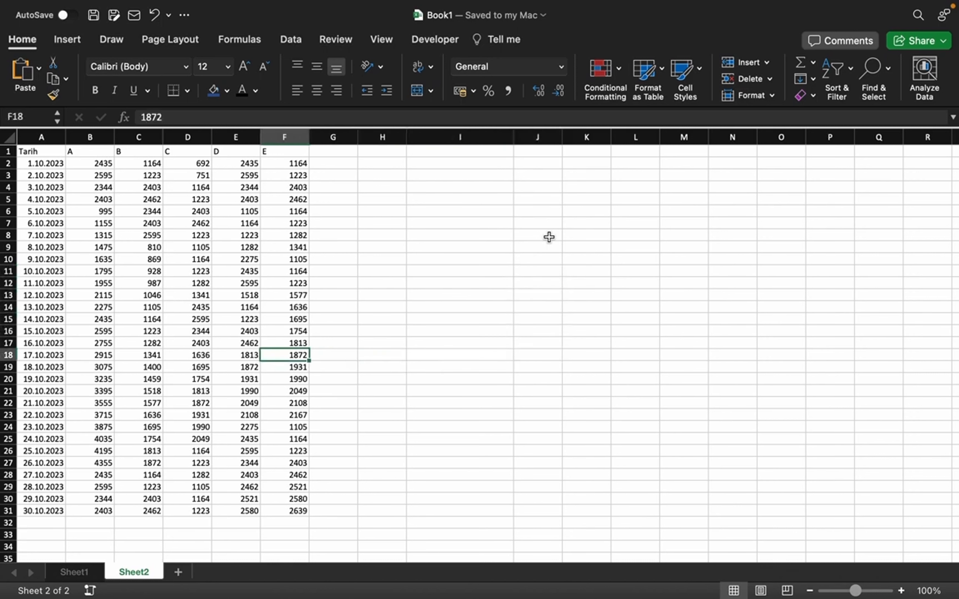
pyautogui.press('Up')
pyautogui.press('Up')
pyautogui.press('Up')
pyautogui.press('Up')
pyautogui.press('Up')
pyautogui.press('Up')
pyautogui.press('Right')
pyautogui.press('Right')
pyautogui.press('Right')
pyautogui.press('Right')
pyautogui.press('Right')
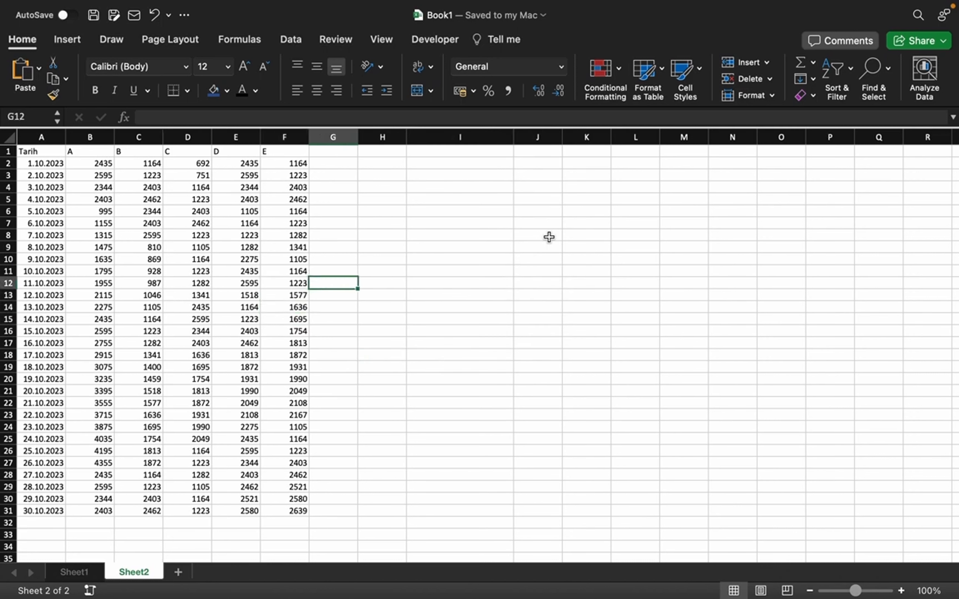
pyautogui.press('Left')
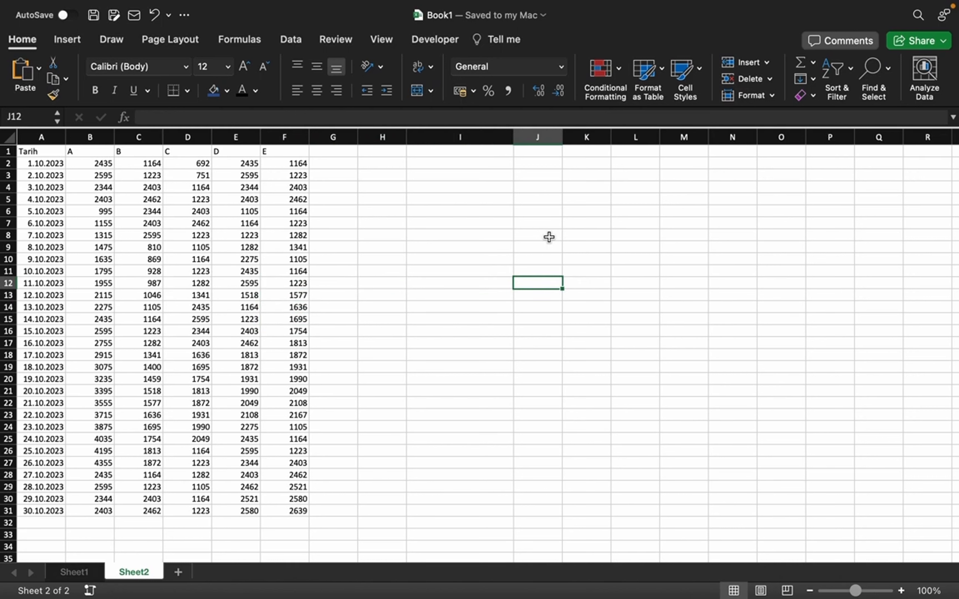
# Step: Enter the city names BURSA, BALIKESİR and HATAY in cells J13 to J15
pyautogui.press('Down')
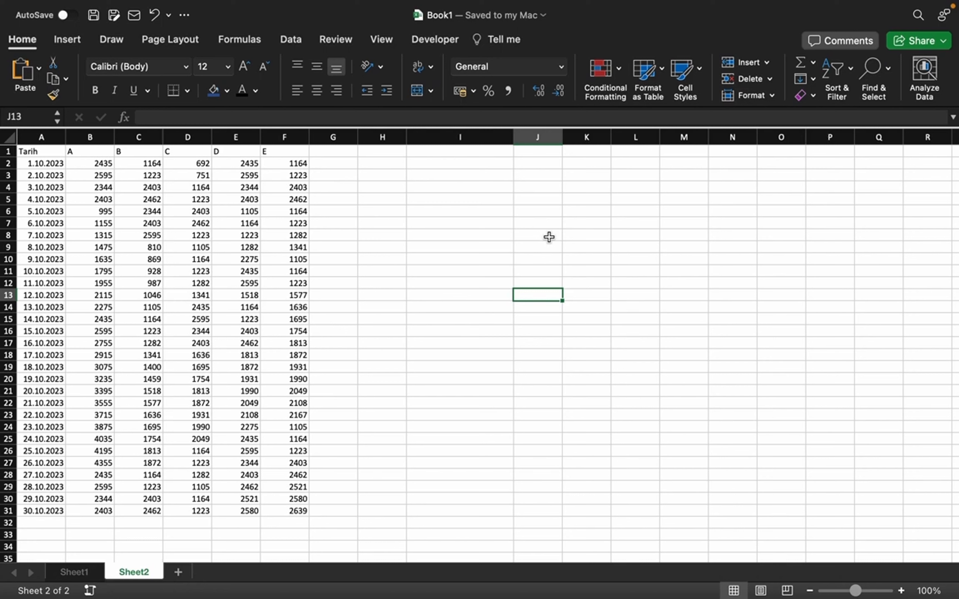
pyautogui.write('BURSA')
pyautogui.press('Return')
pyautogui.write('BALIKESİR')
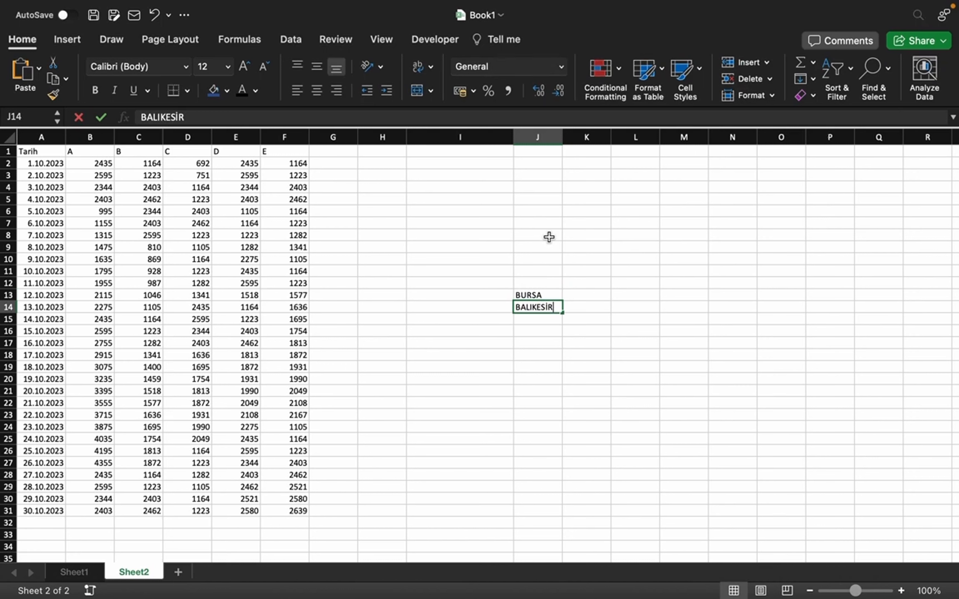
pyautogui.press('Return')
pyautogui.write('HATAY')
pyautogui.press('Return')
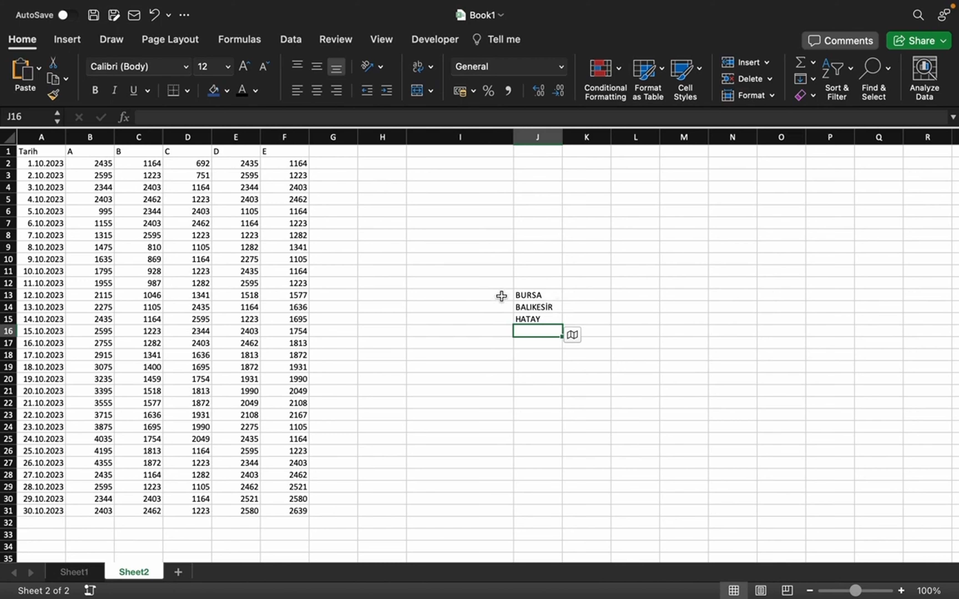
# Step: Look over the sheet area below and beside the data table, vertically and horizontally
pyautogui.scroll(-4, 575, 313)
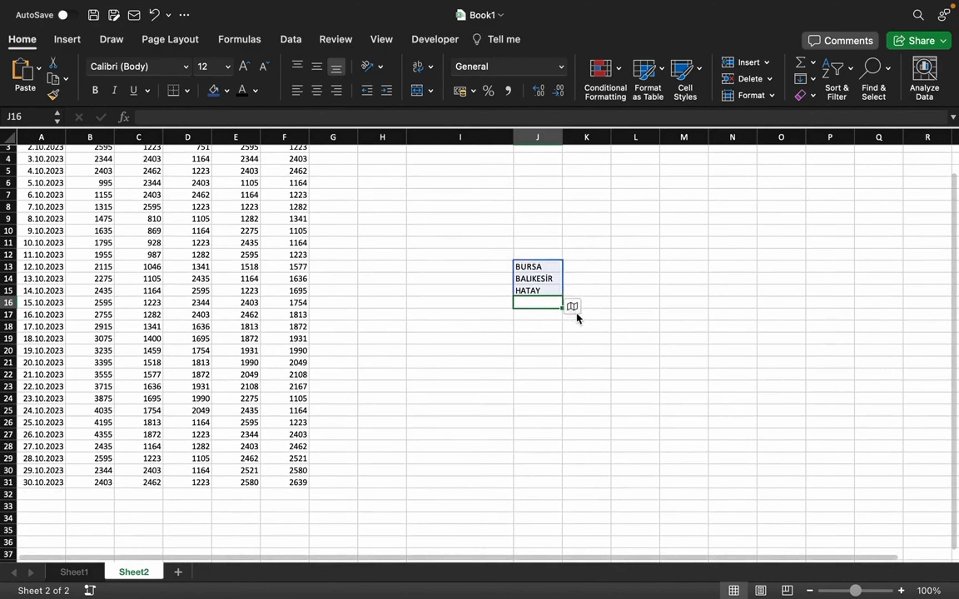
pyautogui.scroll(4, 591, 283)
pyautogui.scroll(-2, 591, 280)
pyautogui.scroll(2, 589, 284)
pyautogui.scroll(1, 590, 284)
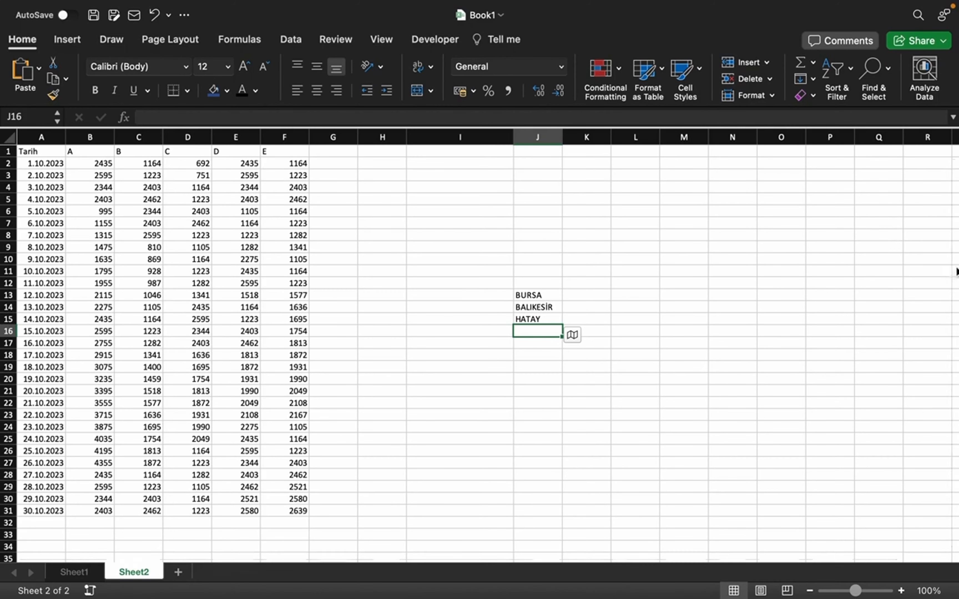
pyautogui.scroll(-1, 950, 294)
pyautogui.scroll(1, 951, 257)
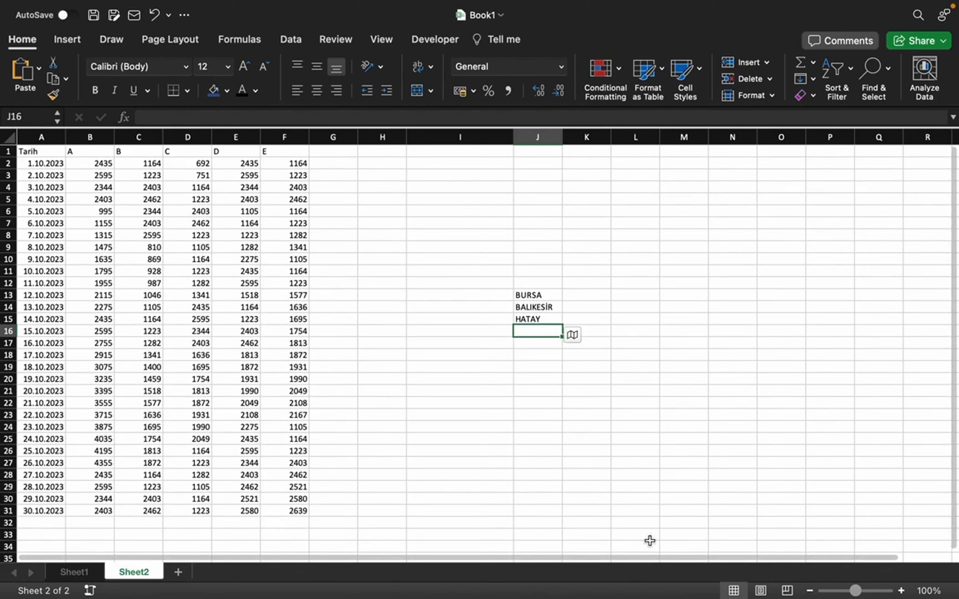
pyautogui.hscroll(1, 608, 546)
pyautogui.hscroll(-1, 882, 546)
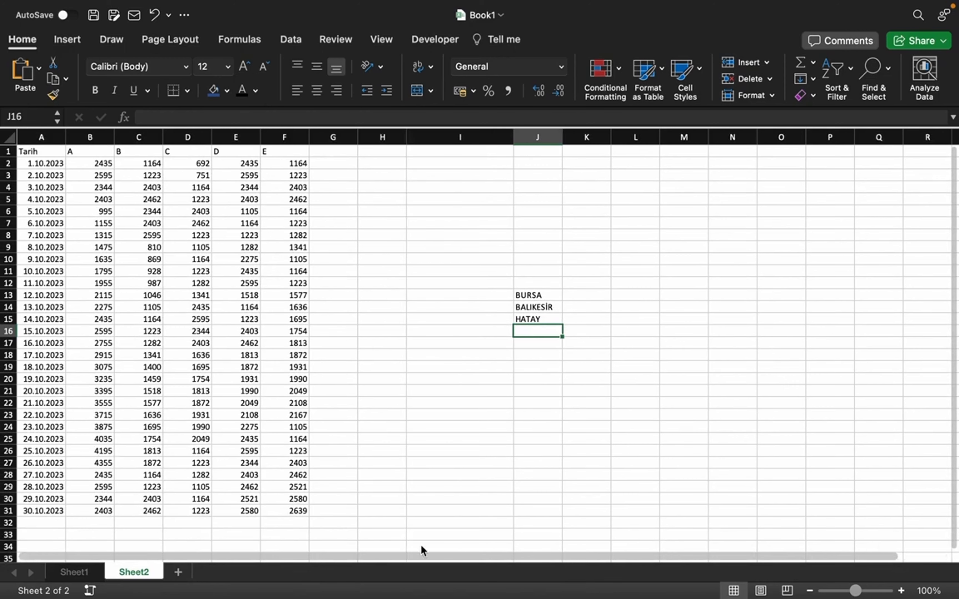
pyautogui.hscroll(1, 697, 559)
pyautogui.hscroll(-1, 551, 553)
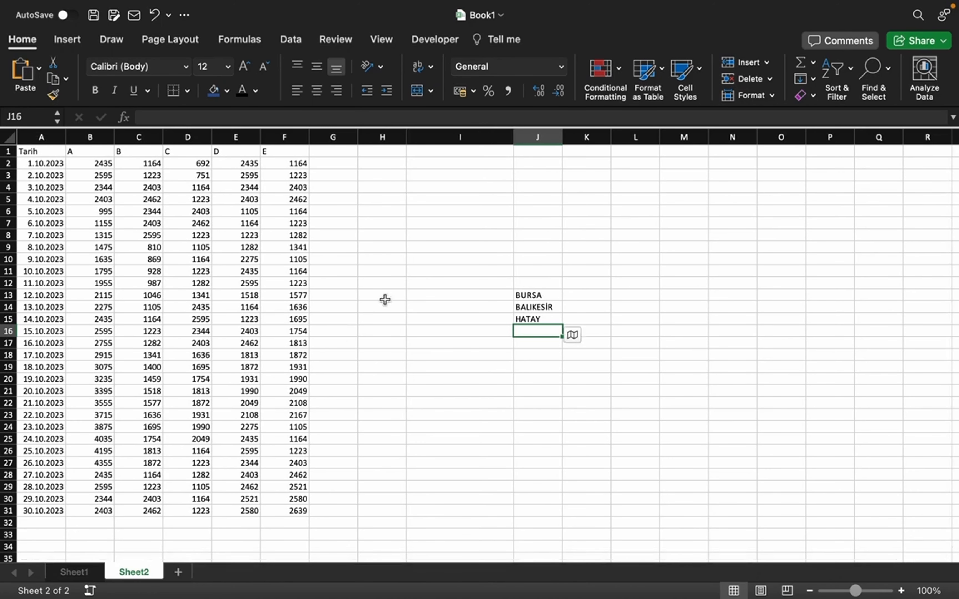
pyautogui.scroll(-1, 426, 230)
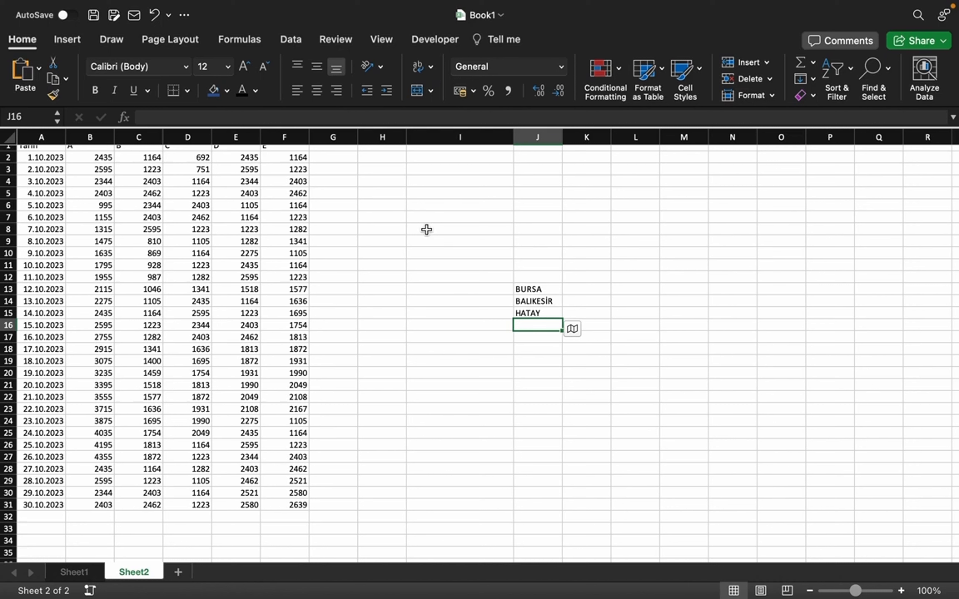
# Step: Starting from I8, jump to the last row of column I and back up to the filled cell I3
pyautogui.click(426, 230)
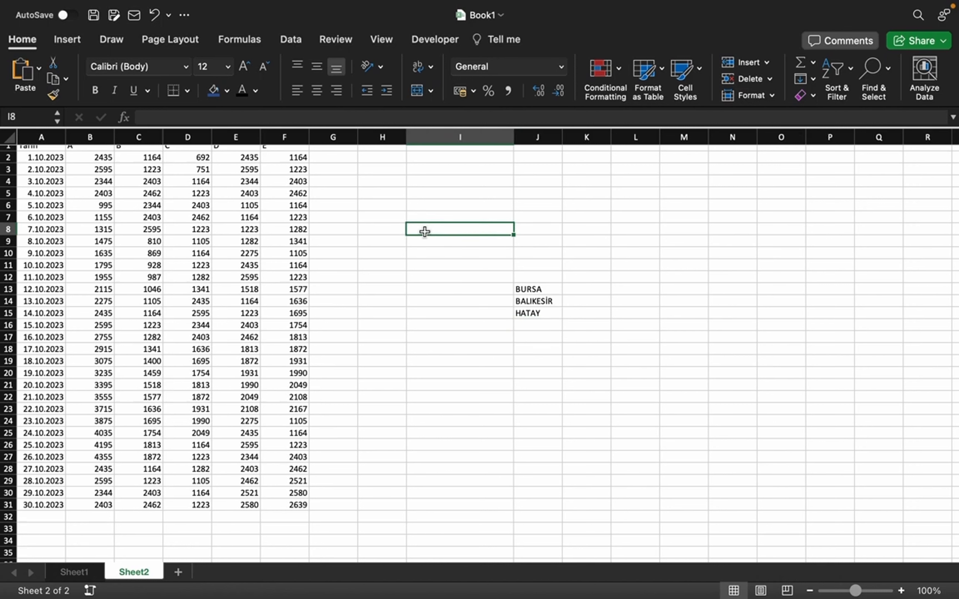
pyautogui.hotkey('ctrl', 'Down')
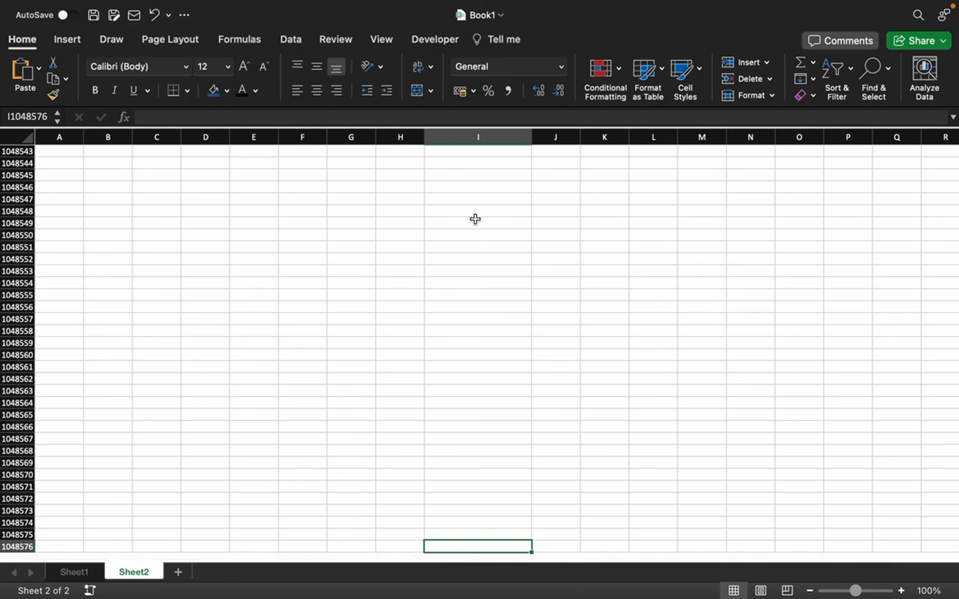
pyautogui.hotkey('ctrl', 'Up')
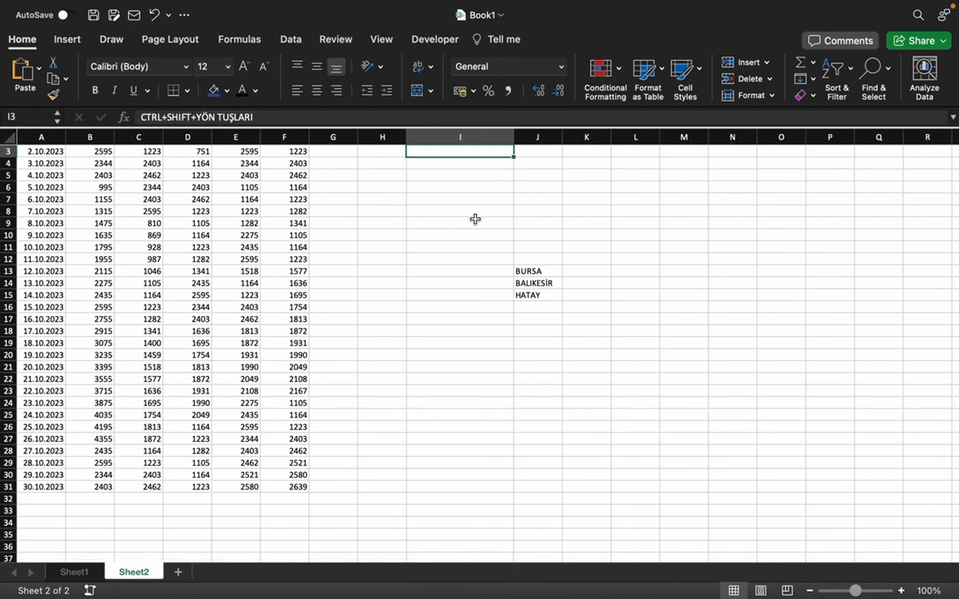
# Step: Jump along row 3 to the sheet's last column, XFD, and back to cell A3
pyautogui.hotkey('ctrl', 'Right')
pyautogui.hotkey('ctrl', 'Right')
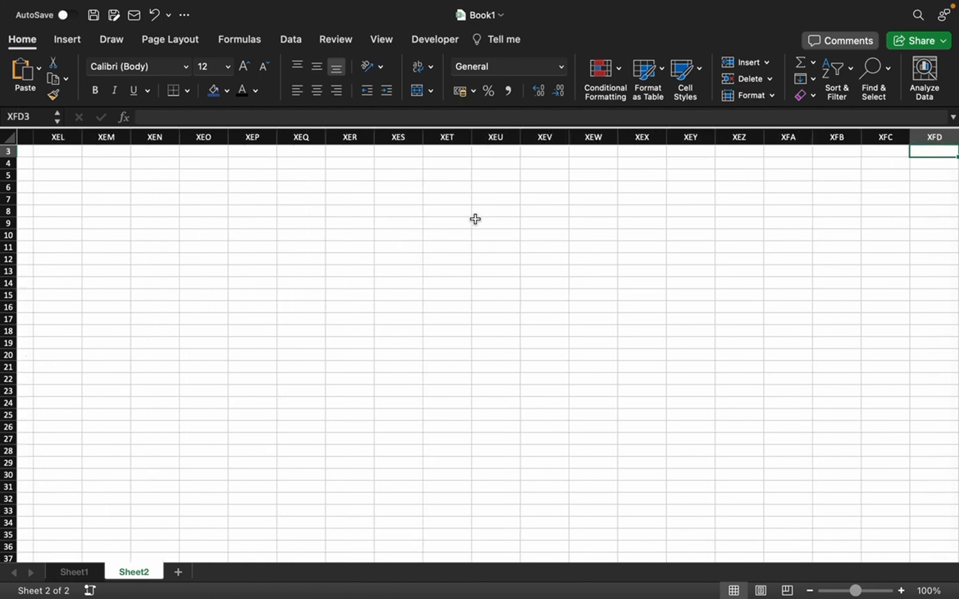
pyautogui.hotkey('ctrl', 'Left')
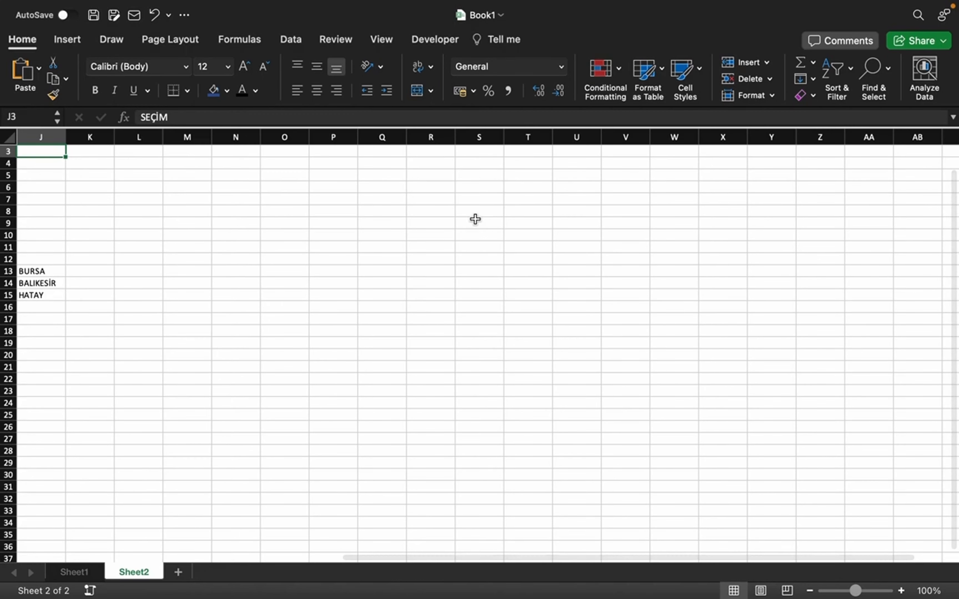
pyautogui.press('Left')
pyautogui.hotkey('ctrl', 'Left')
pyautogui.hotkey('ctrl', 'Left')
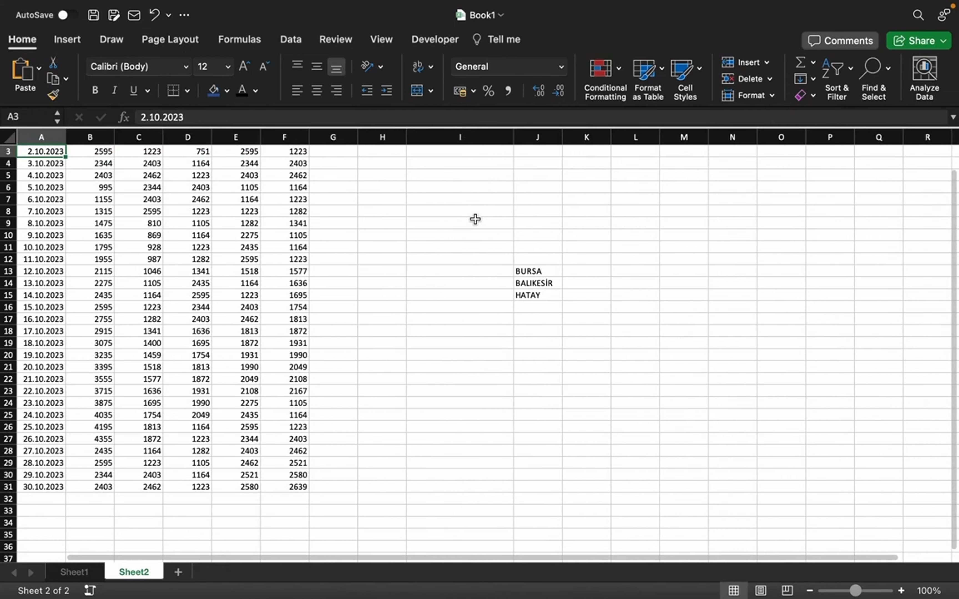
# Step: From D7, jump to the last data row of column D, on to the sheet's last row, and back up to the table's upper rows
pyautogui.scroll(2, 357, 182)
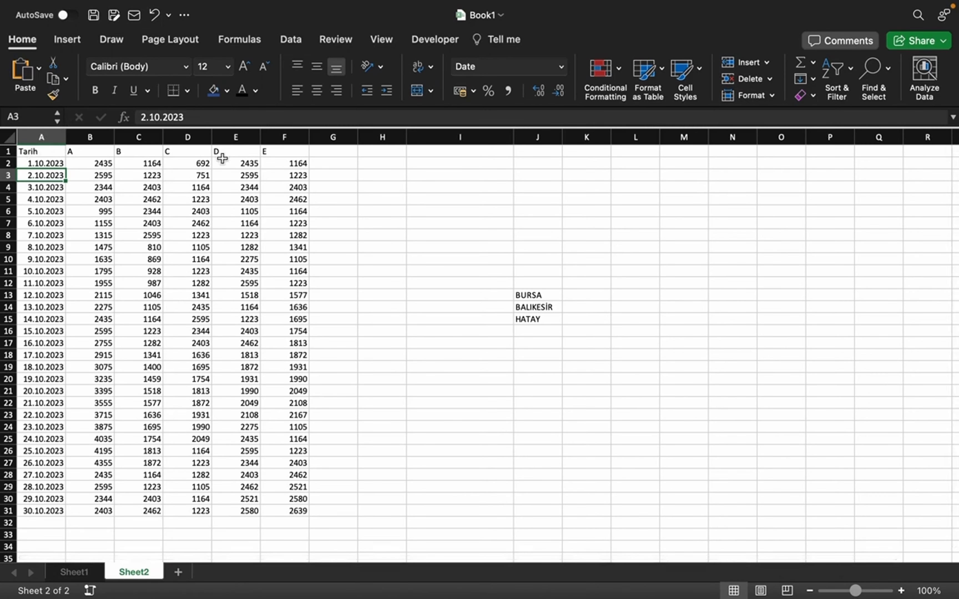
pyautogui.click(288, 151)
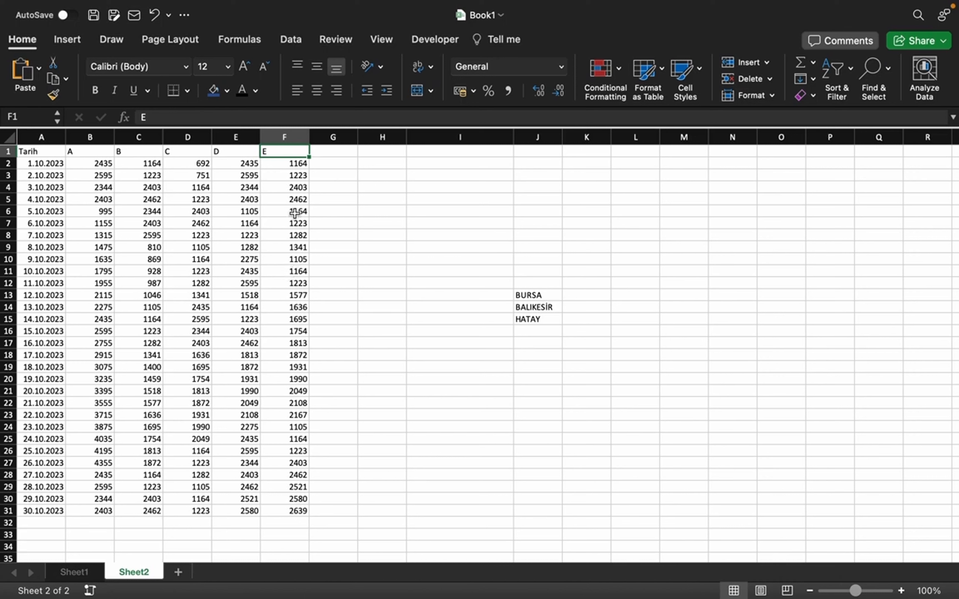
pyautogui.click(200, 224)
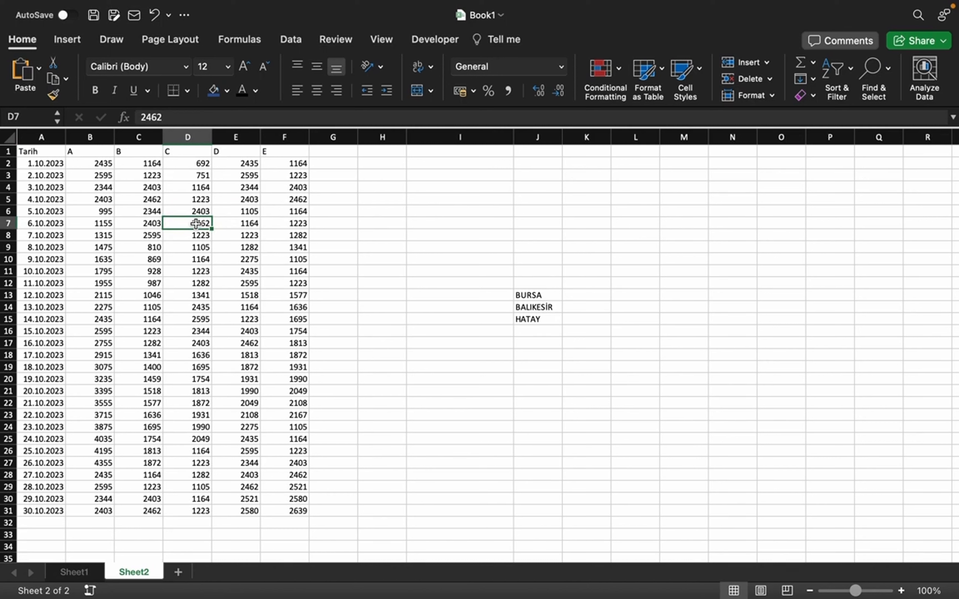
pyautogui.hotkey('ctrl', 'Down')
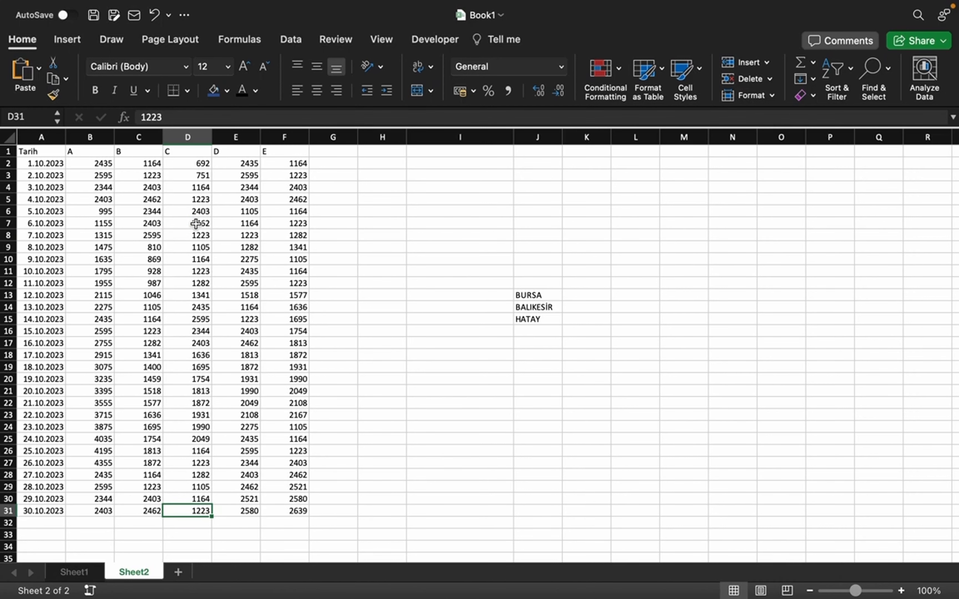
pyautogui.hotkey('ctrl', 'Down')
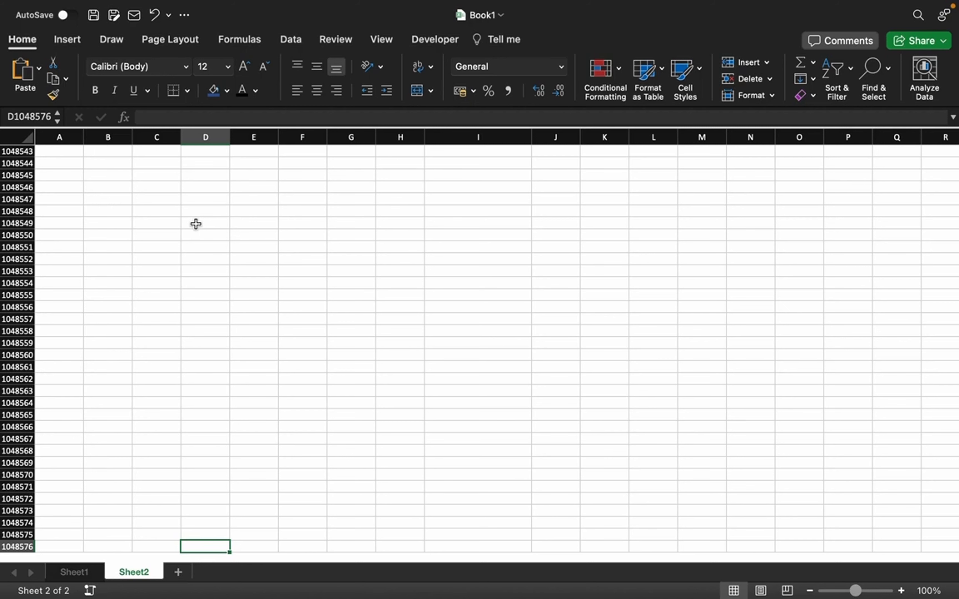
pyautogui.press('super+Up')
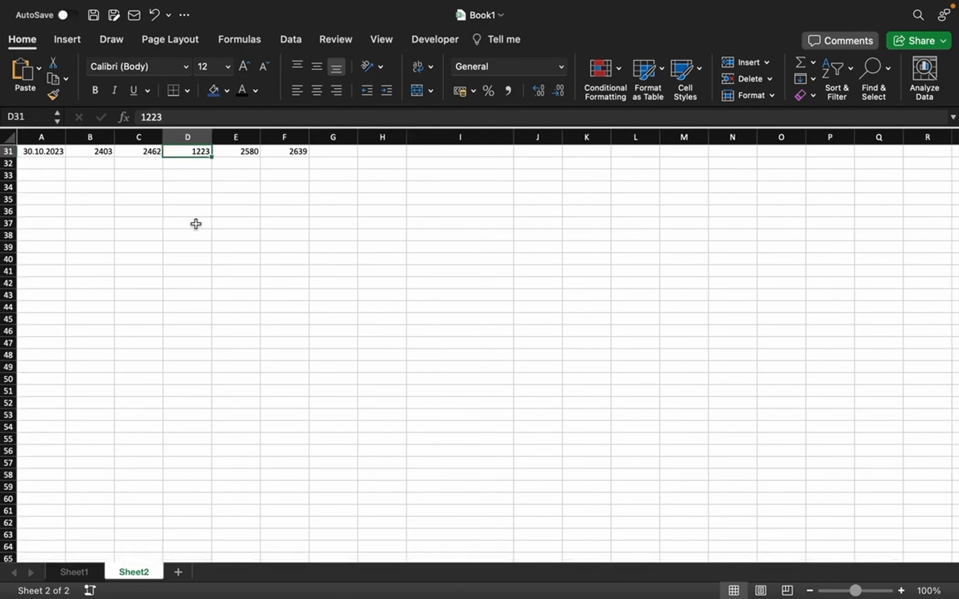
pyautogui.press('super+Up')
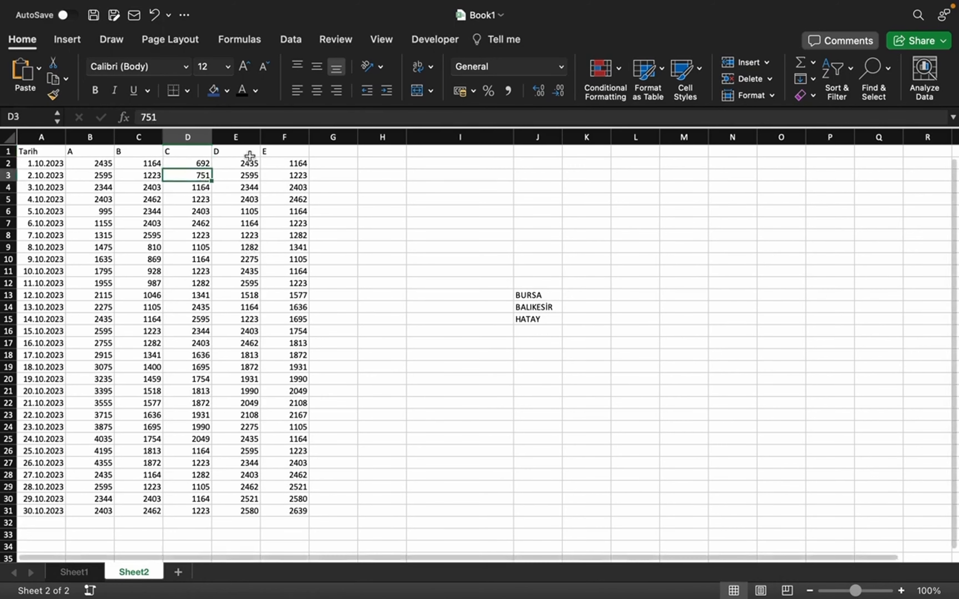
# Step: Try to select the data in column E by extending the selection manually downward from E1
pyautogui.moveTo(251, 151); pyautogui.dragTo(245, 546)
pyautogui.scroll(20, 255, 469)
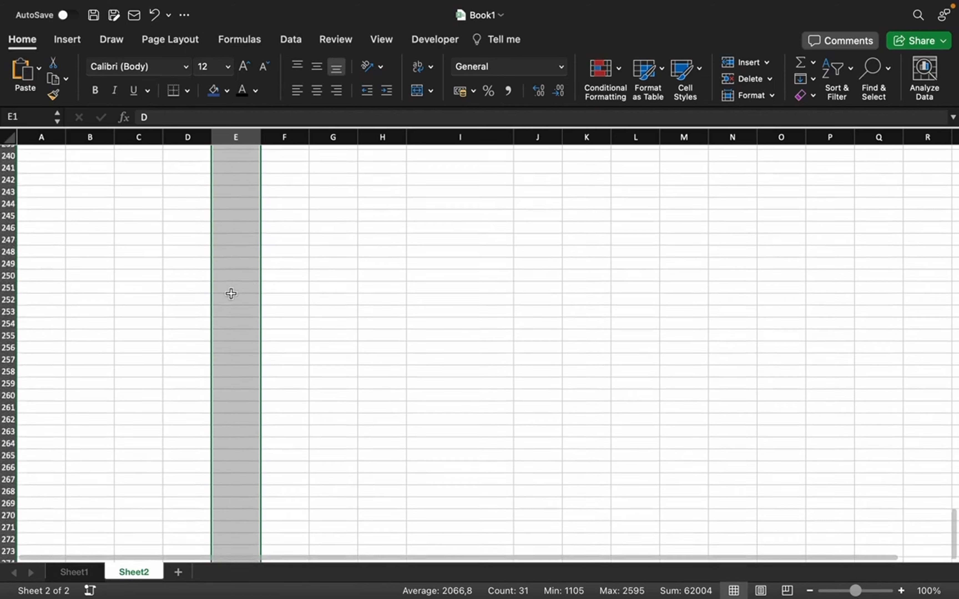
pyautogui.scroll(-3, 229, 287)
pyautogui.click(232, 284)
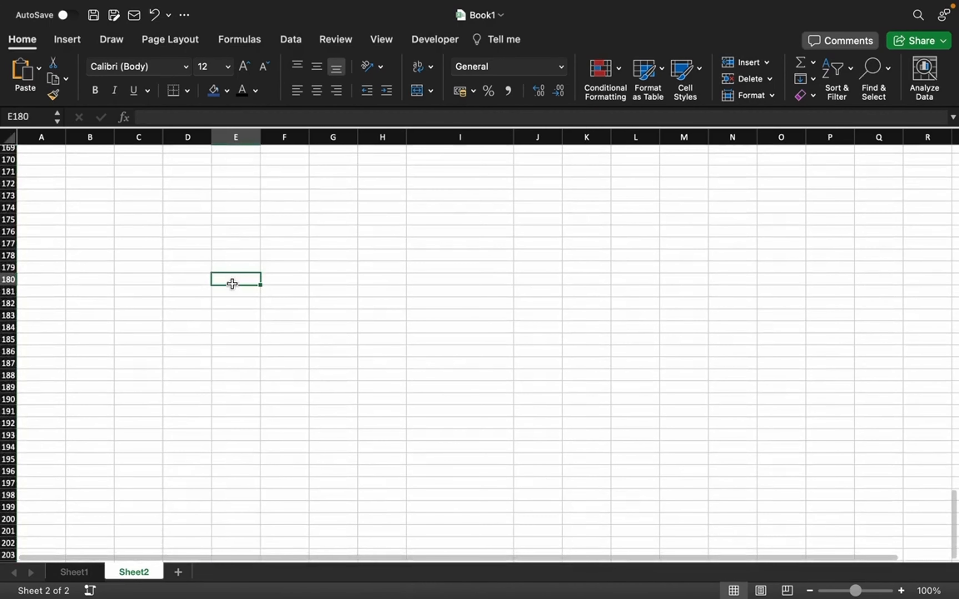
# Step: Return to E1, select the data range E1:E31, extend it to column F, and release the selection on E14
pyautogui.hotkey('ctrl', 'Up')
pyautogui.hotkey('ctrl', 'Up')
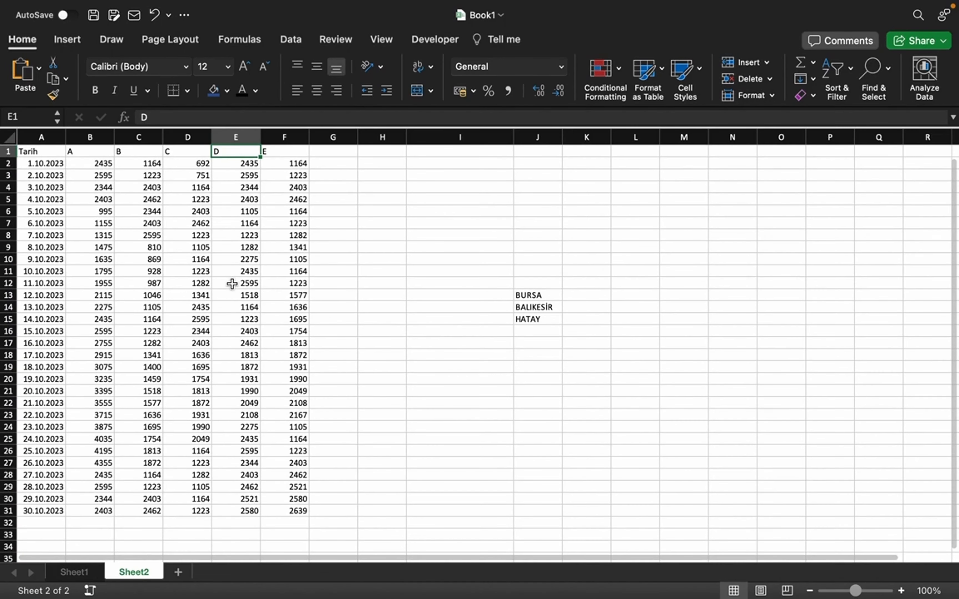
pyautogui.hotkey('ctrl', 'shift', 'Down')
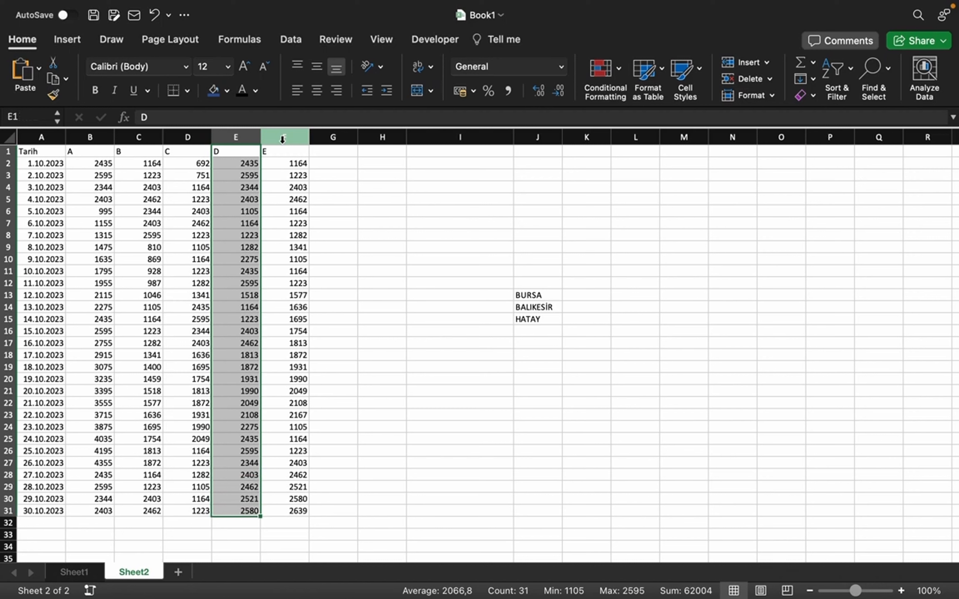
pyautogui.keyDown('shift'); pyautogui.click(283, 139); pyautogui.keyUp('shift')
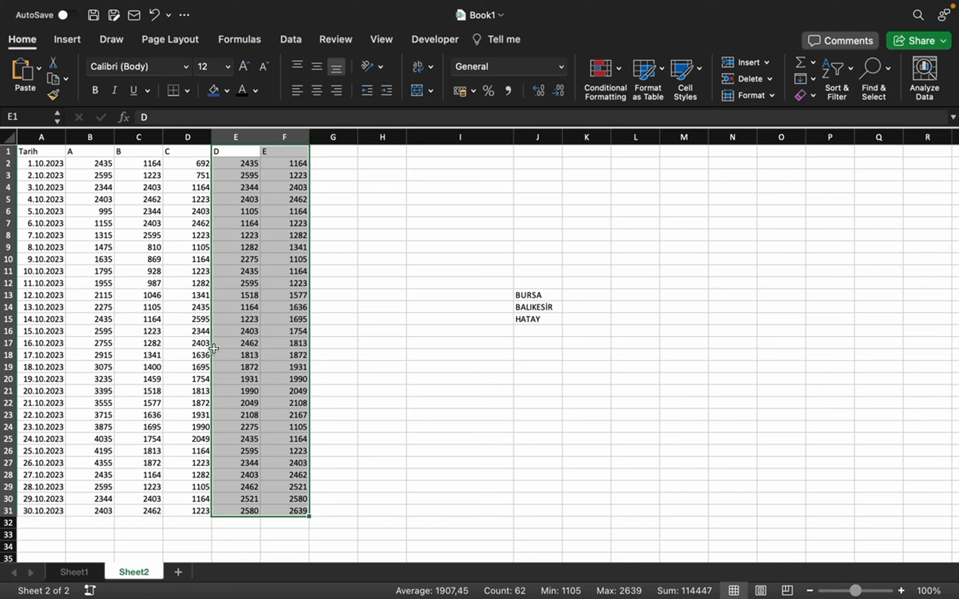
pyautogui.click(242, 310)
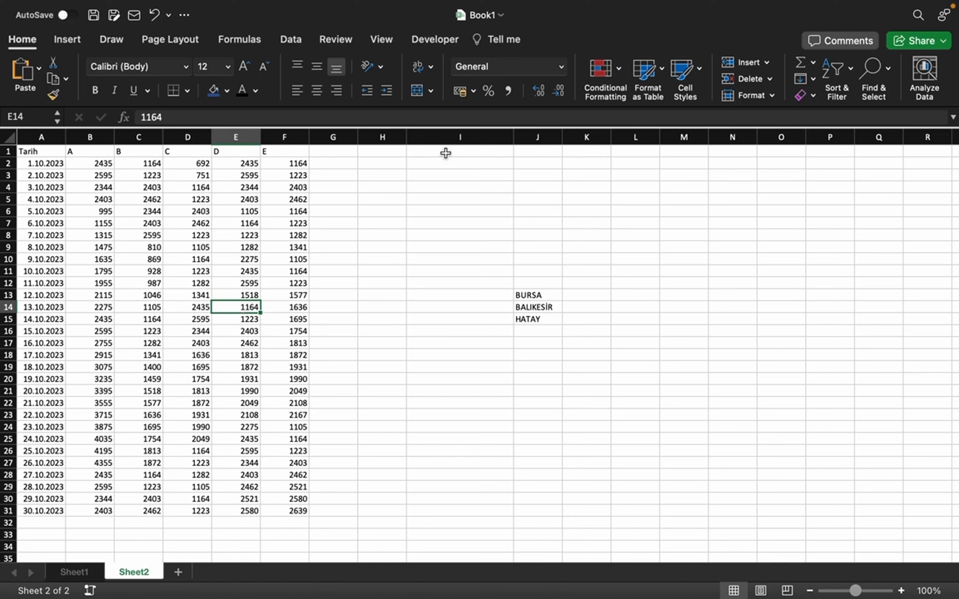
# Step: Apply the current font colour to range I1:M7 to reveal the hidden notes there
pyautogui.moveTo(444, 152); pyautogui.dragTo(686, 229)
pyautogui.click(241, 90)
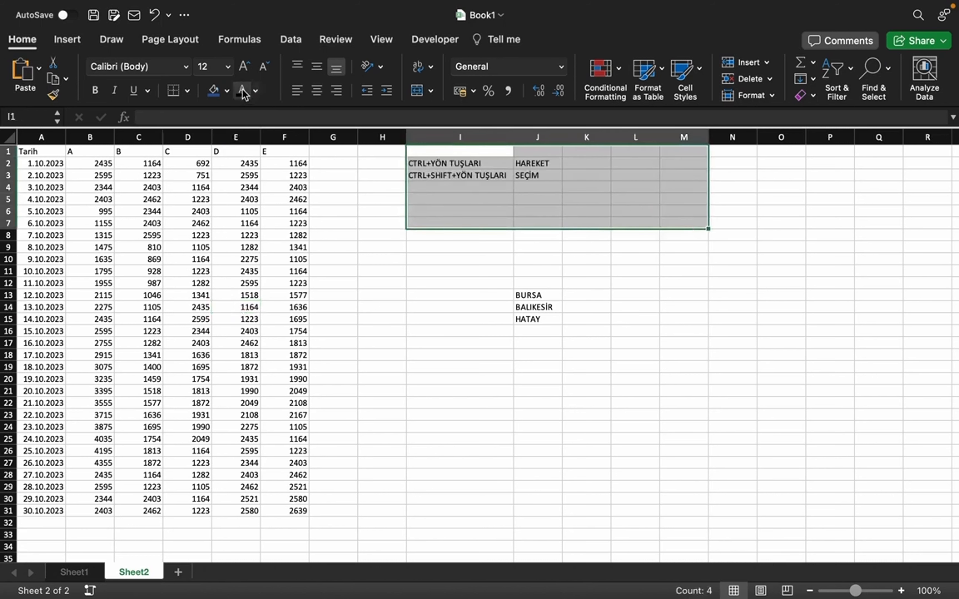
pyautogui.click(508, 211)
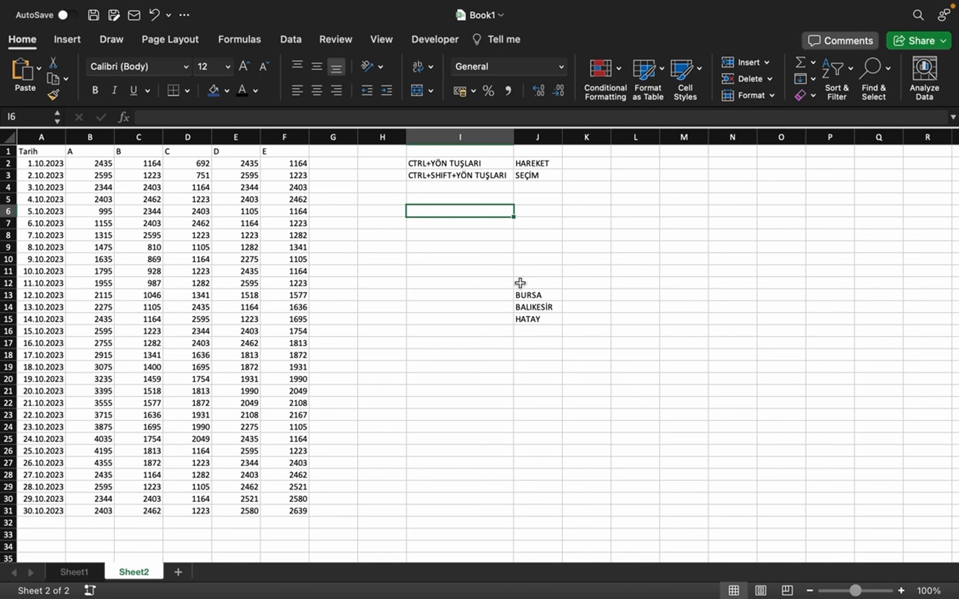
# Step: Move the BURSA cell from J13 to M13
pyautogui.click(545, 295)
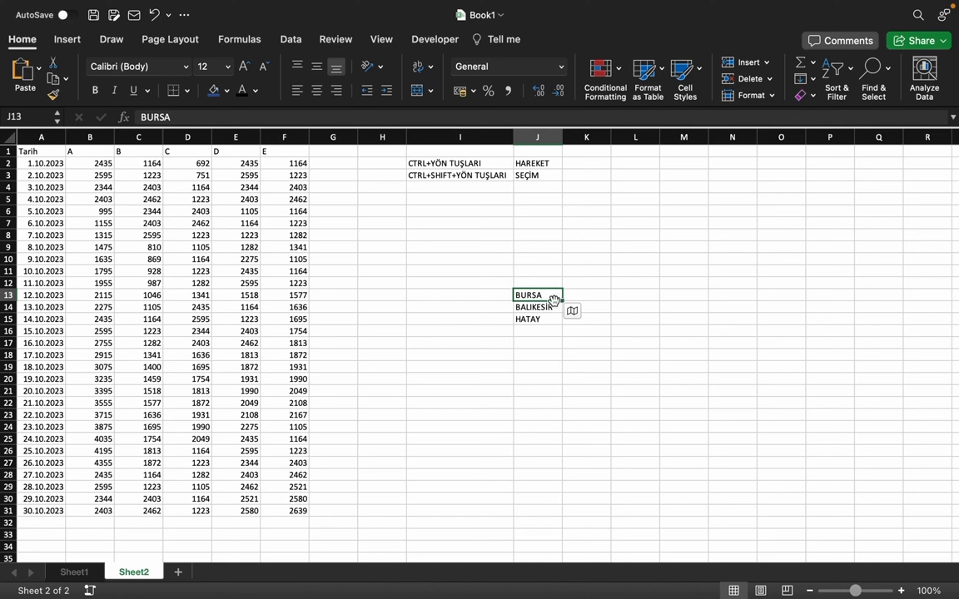
pyautogui.moveTo(554, 300); pyautogui.dragTo(685, 296)
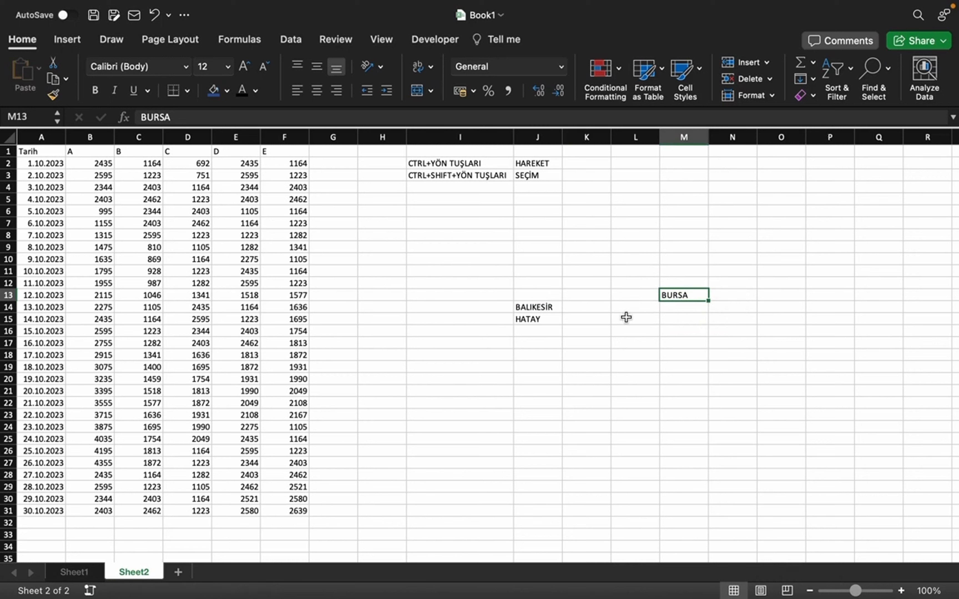
pyautogui.click(617, 298)
pyautogui.click(685, 295)
# Step: Move the BALIKESİR and HATAY cells from J14:J15 to M14:M15, directly below BURSA, undoing any accidental fill across the row
pyautogui.moveTo(548, 306); pyautogui.dragTo(552, 321)
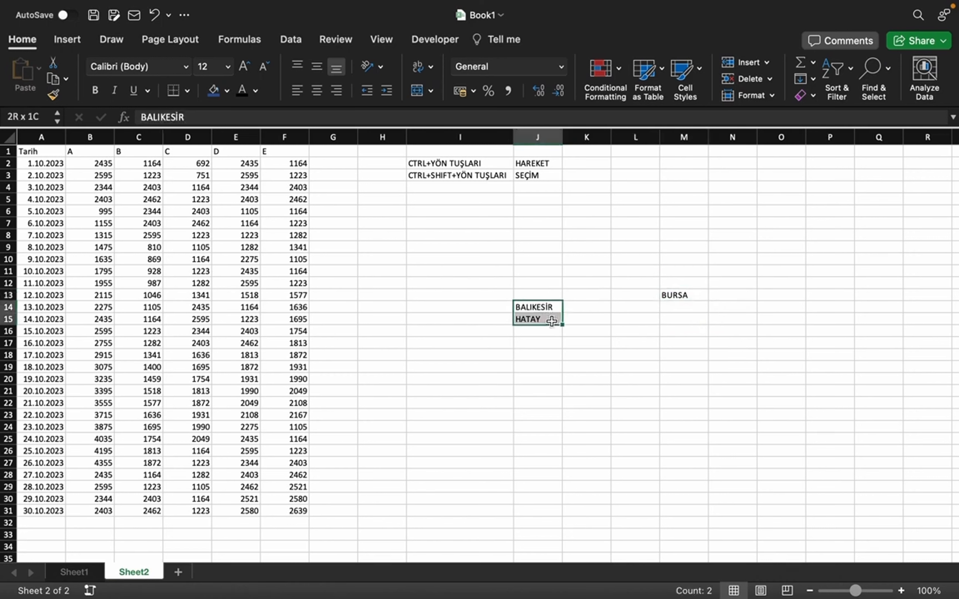
pyautogui.moveTo(561, 322); pyautogui.dragTo(700, 321)
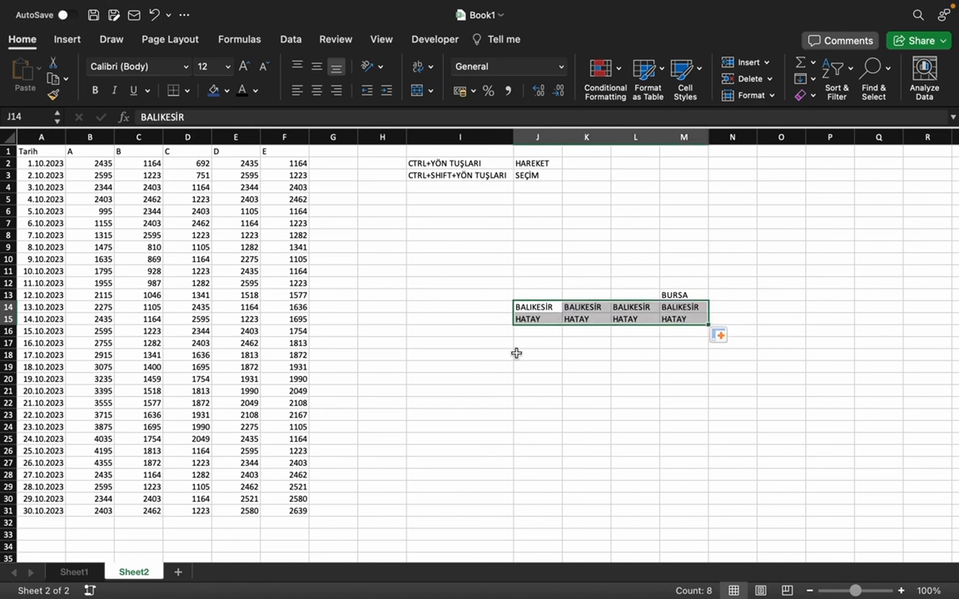
pyautogui.press('super+z')
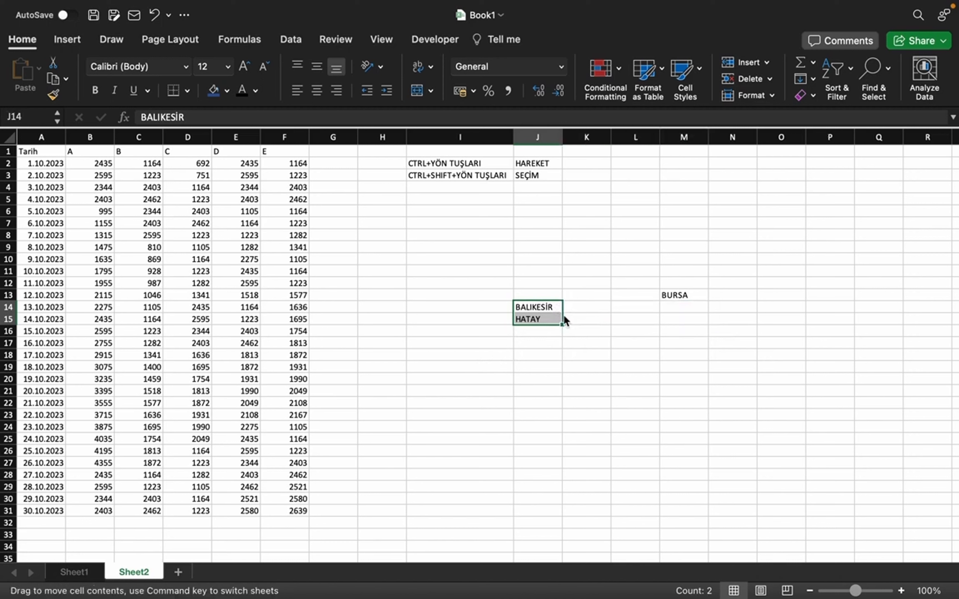
pyautogui.moveTo(563, 315); pyautogui.dragTo(684, 316)
pyautogui.click(428, 311)
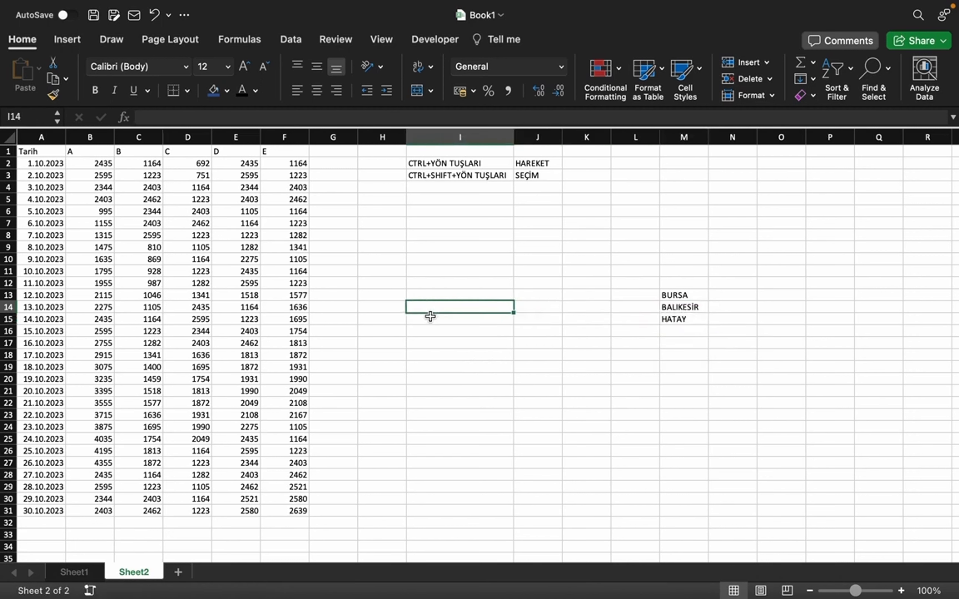
# Step: Select the whole table A1:F31, try moving it by its border, and release the selection on I20
pyautogui.click(166, 274)
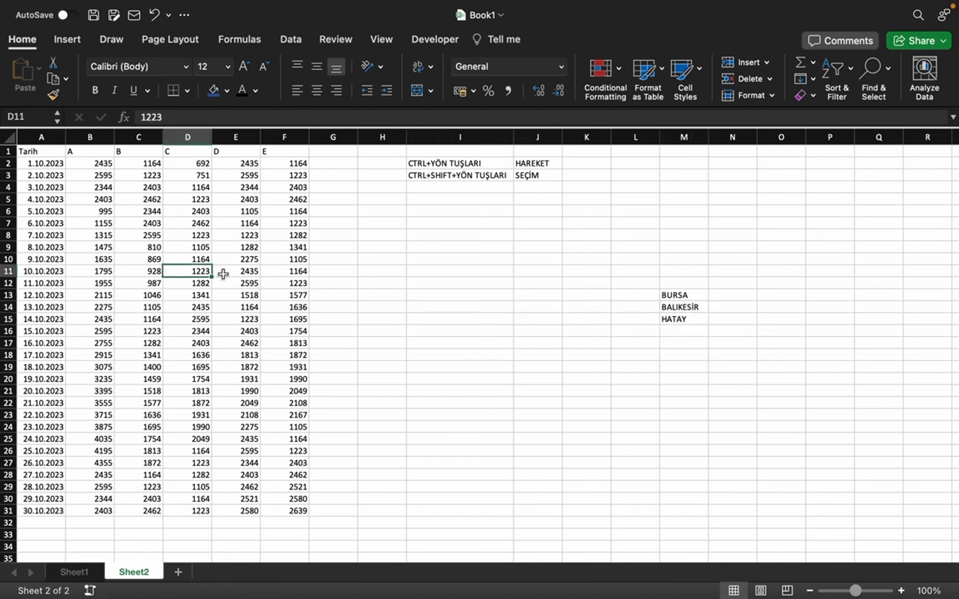
pyautogui.moveTo(286, 151); pyautogui.dragTo(40, 511)
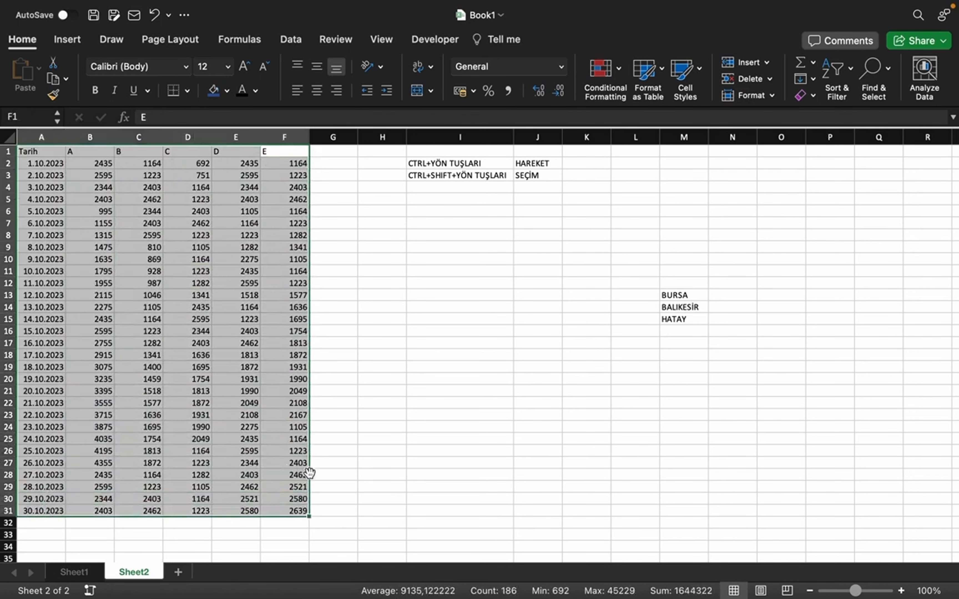
pyautogui.moveTo(309, 473); pyautogui.dragTo(273, 445)
pyautogui.click(437, 381)
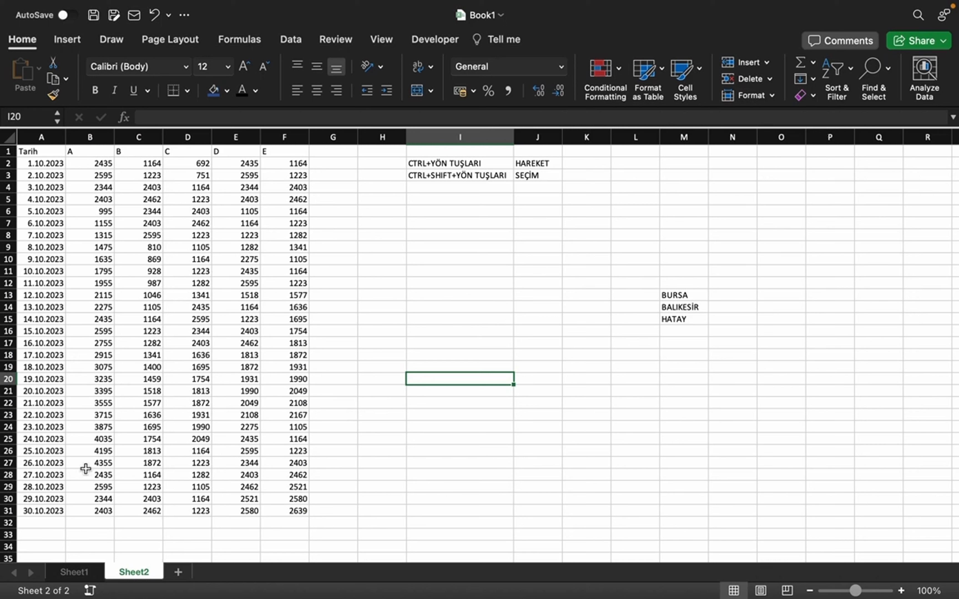
# Step: Move entire rows 29 to 31 down to rows 32 to 34, and undo the move
pyautogui.click(5, 511)
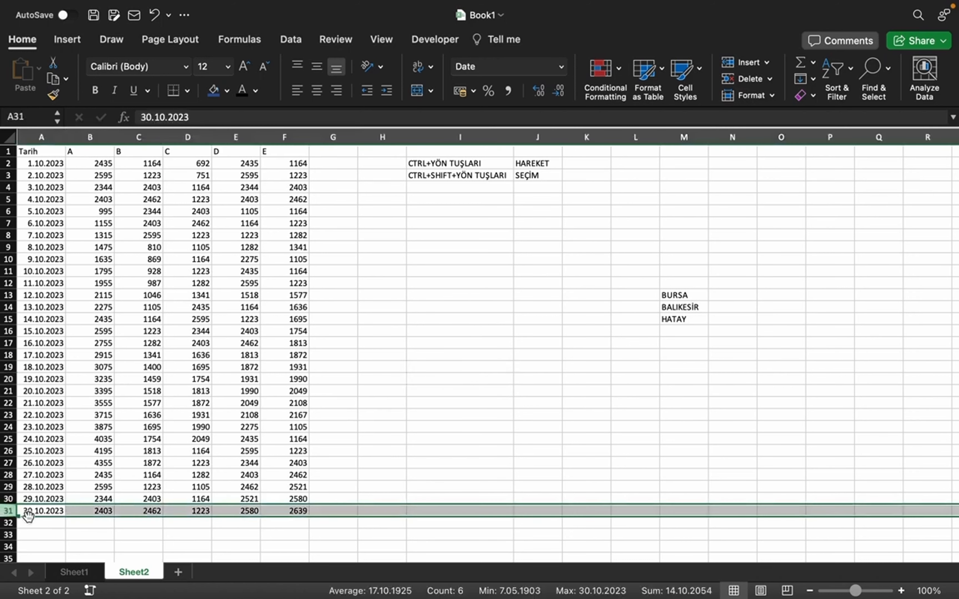
pyautogui.moveTo(9, 486); pyautogui.dragTo(54, 553)
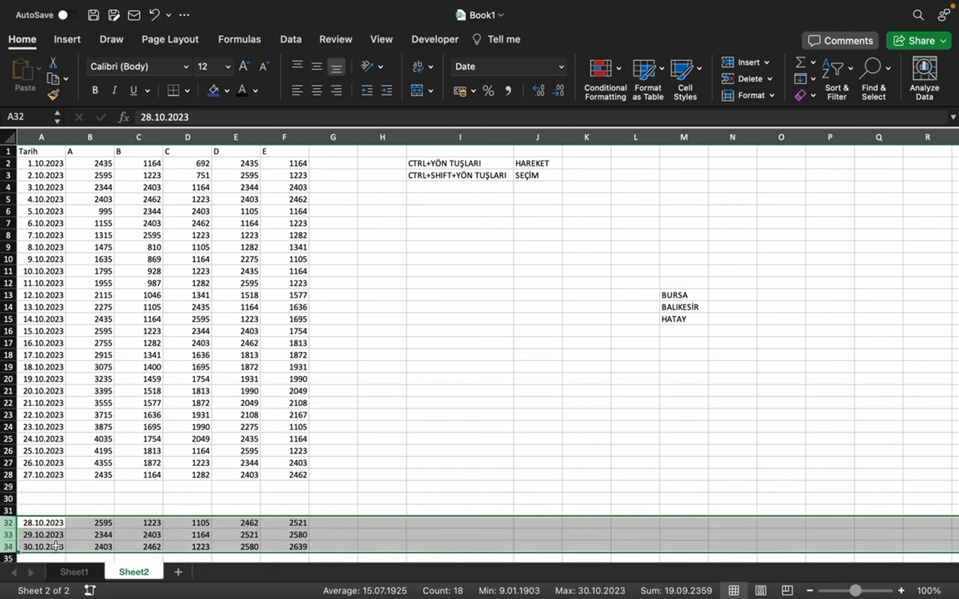
pyautogui.press('super+z')
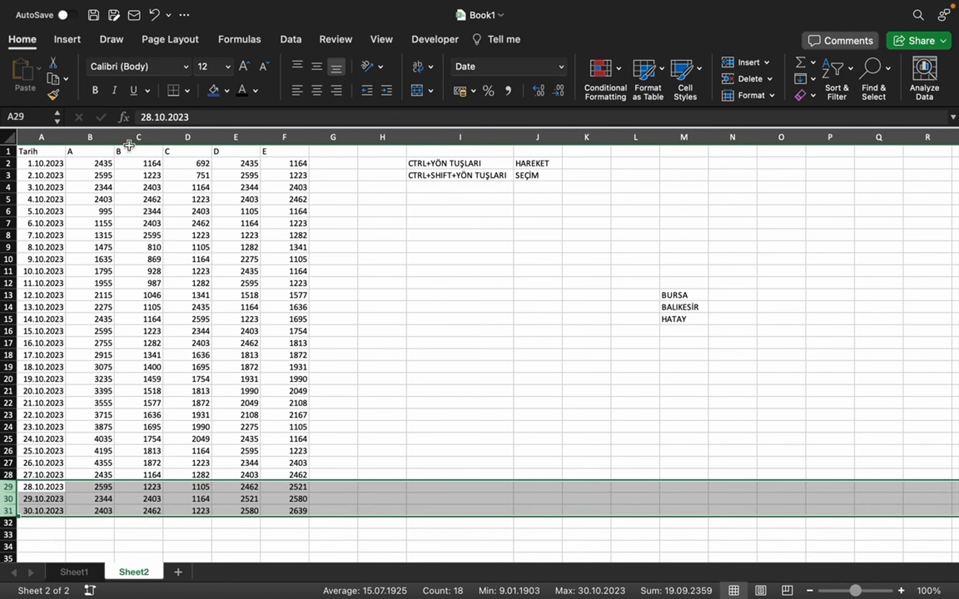
# Step: Select entire columns E and F, try moving them by their border, and release the selection on an empty cell
pyautogui.moveTo(235, 136); pyautogui.dragTo(284, 137)
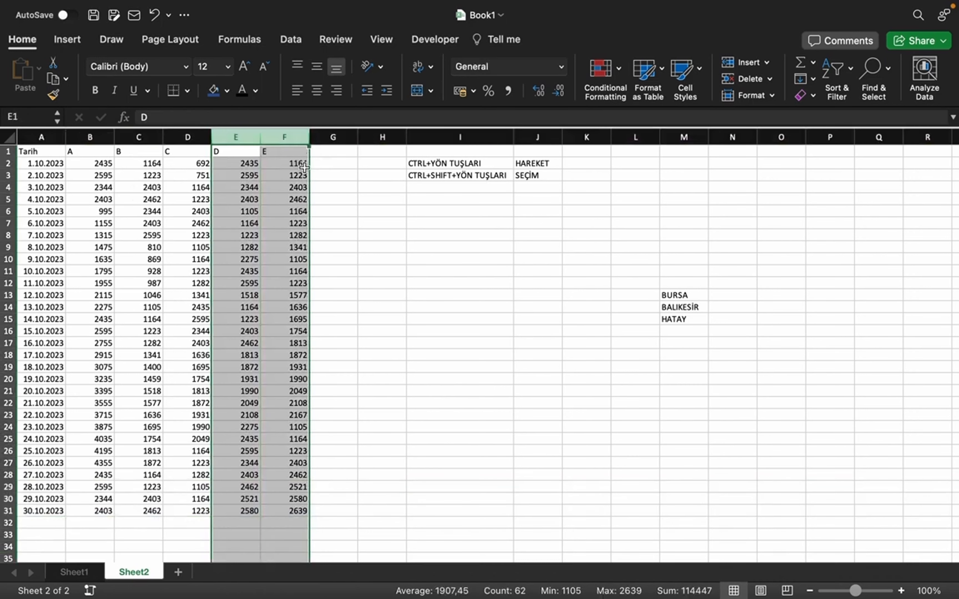
pyautogui.moveTo(310, 172); pyautogui.dragTo(280, 185)
pyautogui.click(404, 320)
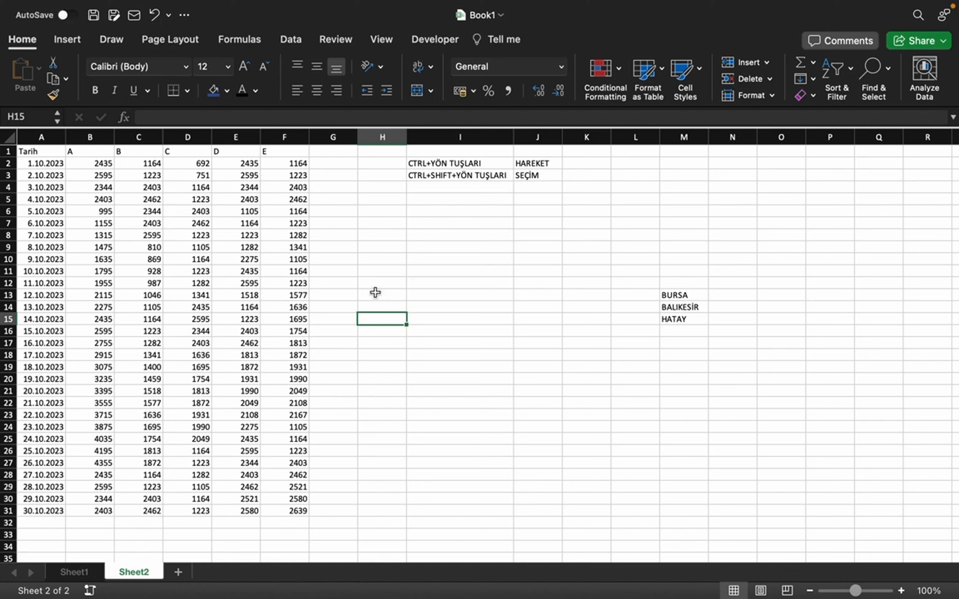
pyautogui.click(337, 426)
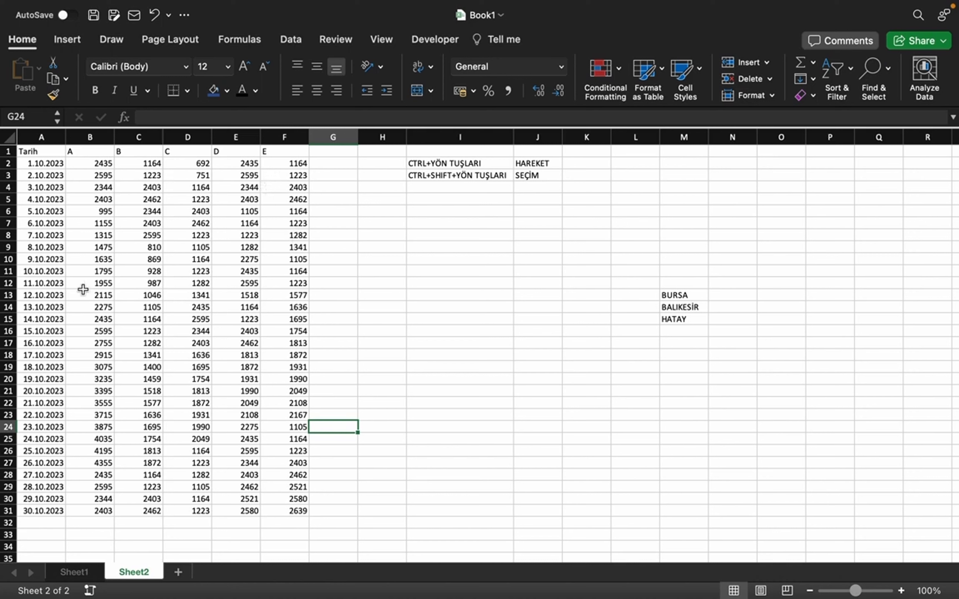
# Step: Insert a blank row at row 24, between the 22.10.2023 and 23.10.2023 records
pyautogui.click(55, 432)
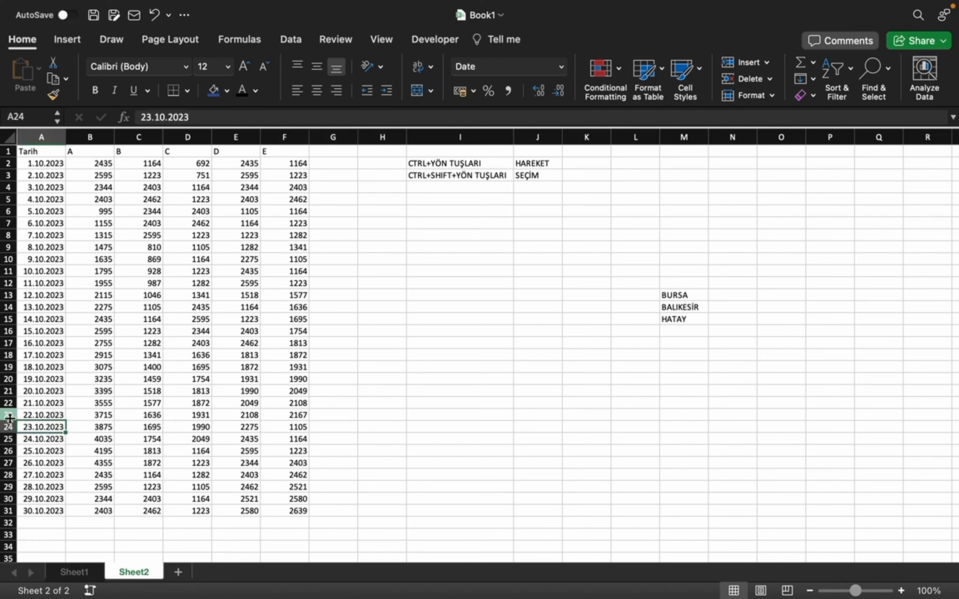
pyautogui.click(50, 419)
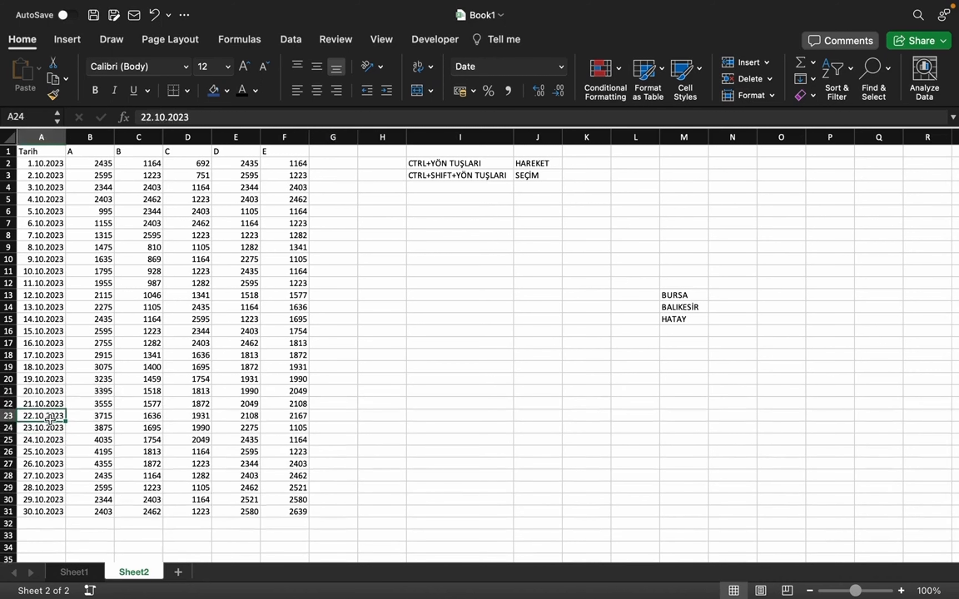
pyautogui.moveTo(50, 419); pyautogui.dragTo(52, 428)
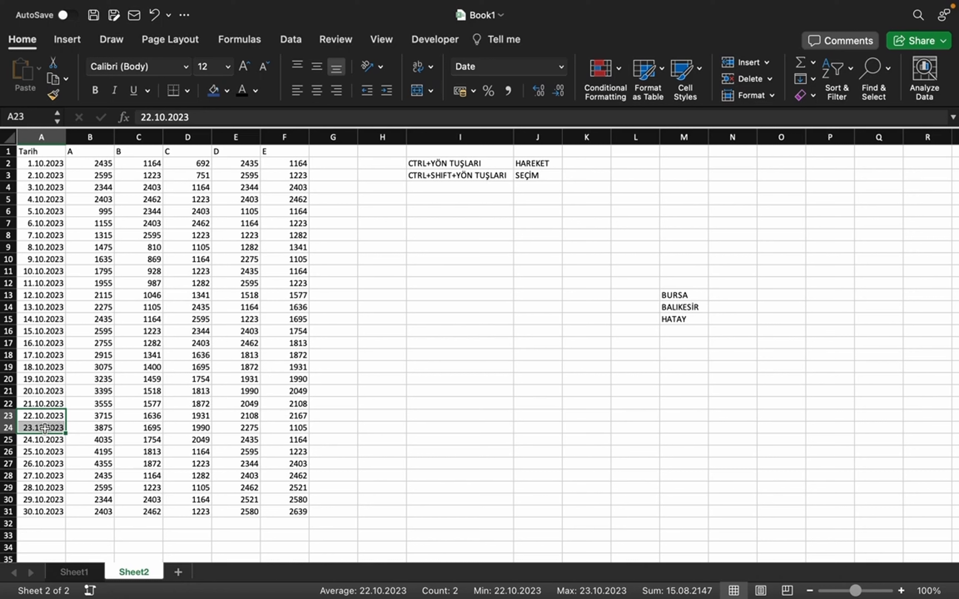
pyautogui.click(43, 429)
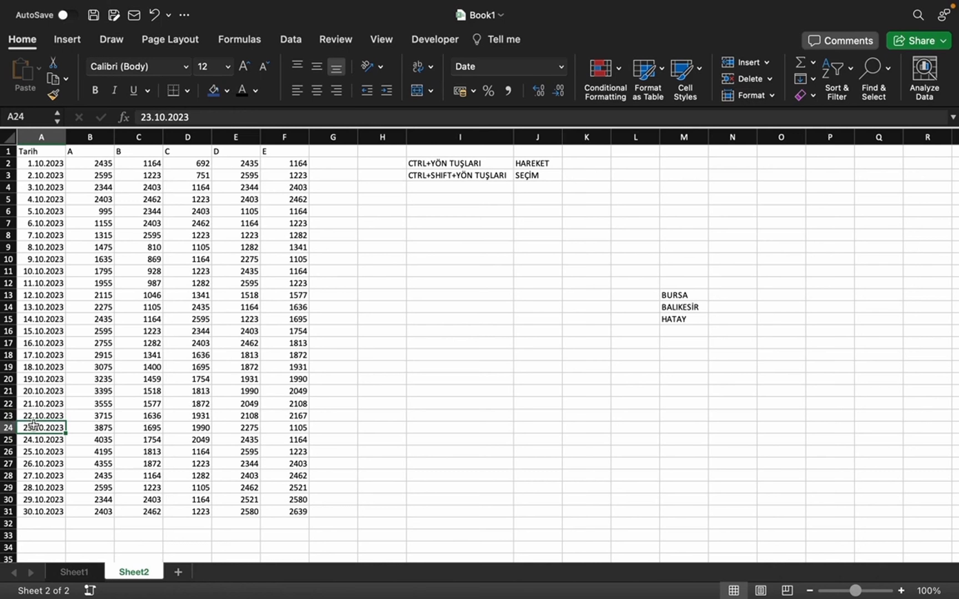
pyautogui.click(5, 428)
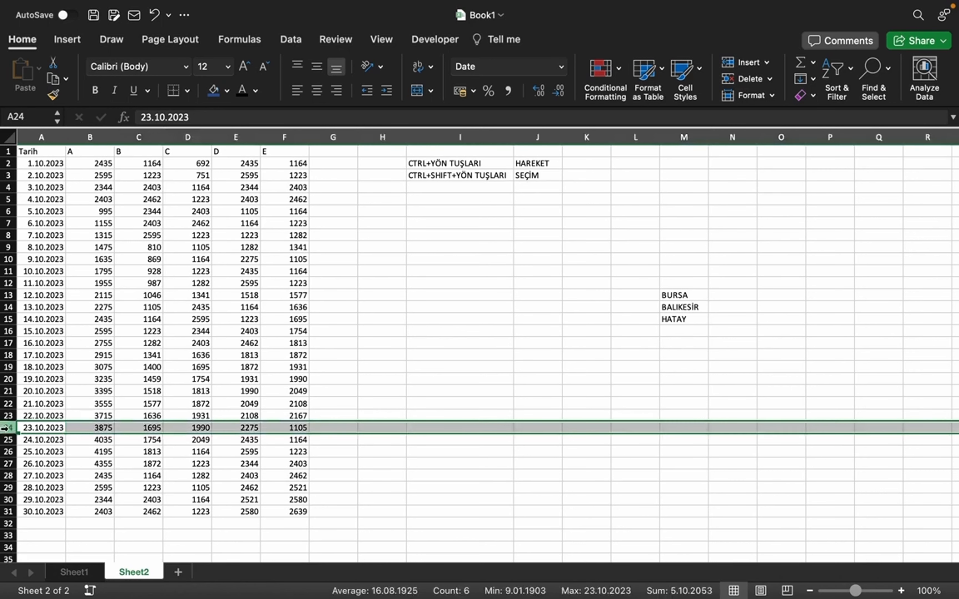
pyautogui.rightClick(5, 428)
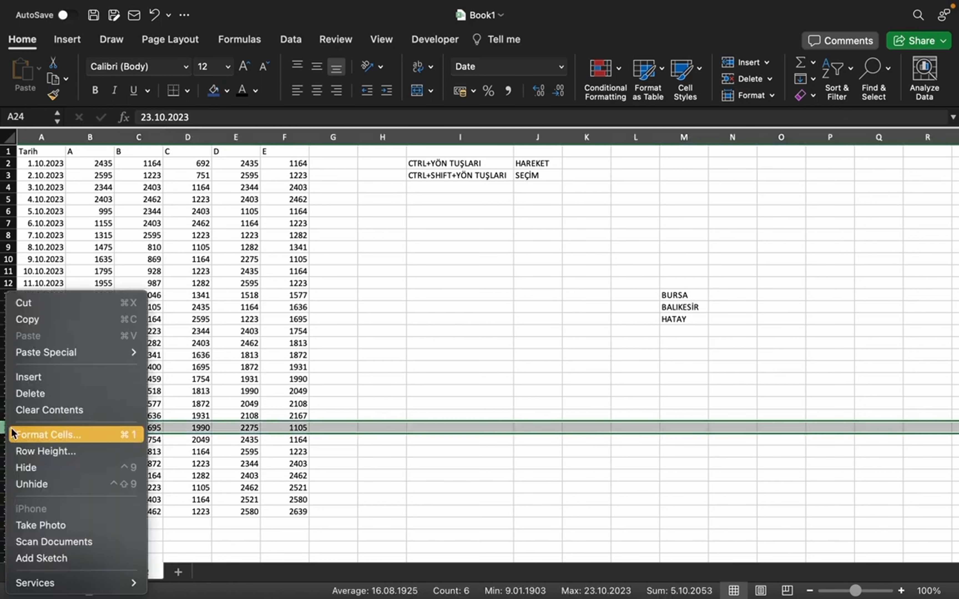
pyautogui.click(50, 377)
pyautogui.click(101, 461)
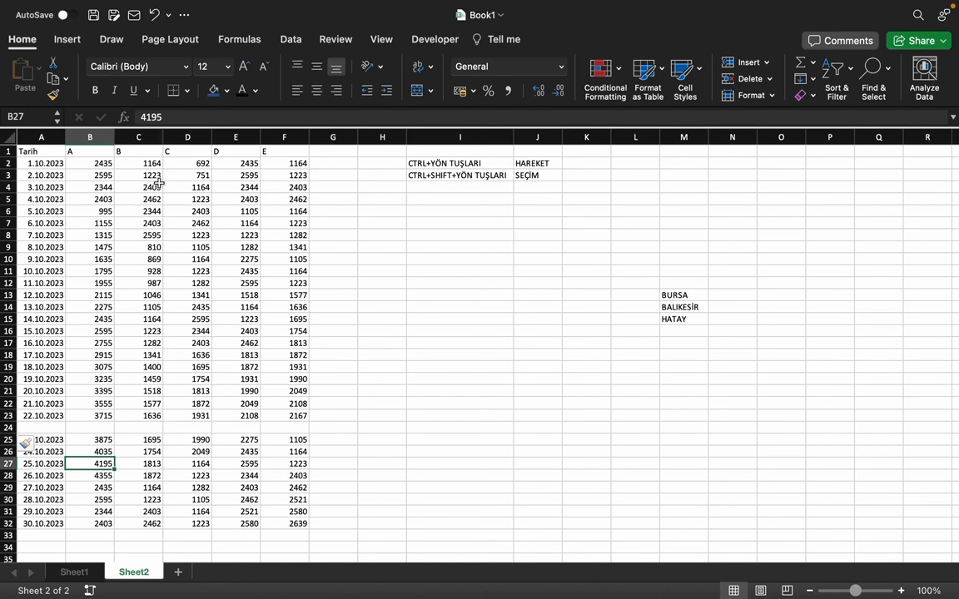
# Step: Insert a blank column at column D, between the data columns headed B and C
pyautogui.moveTo(153, 138); pyautogui.dragTo(180, 139)
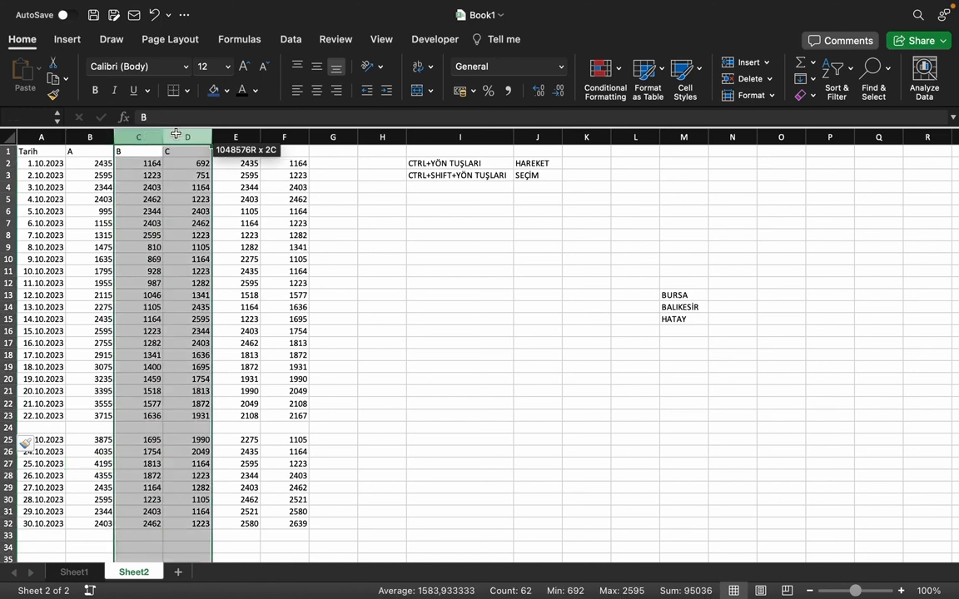
pyautogui.click(244, 328)
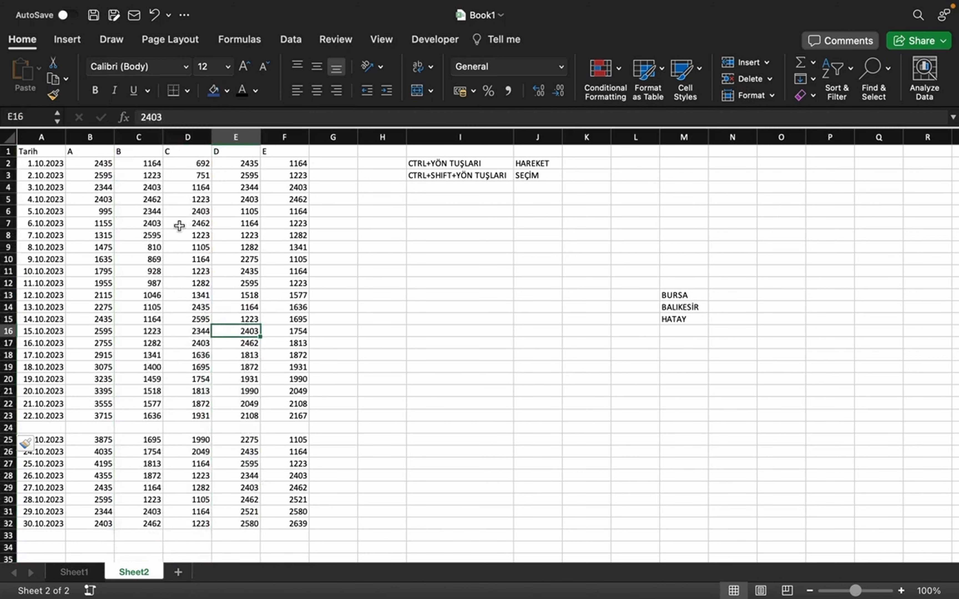
pyautogui.click(188, 138)
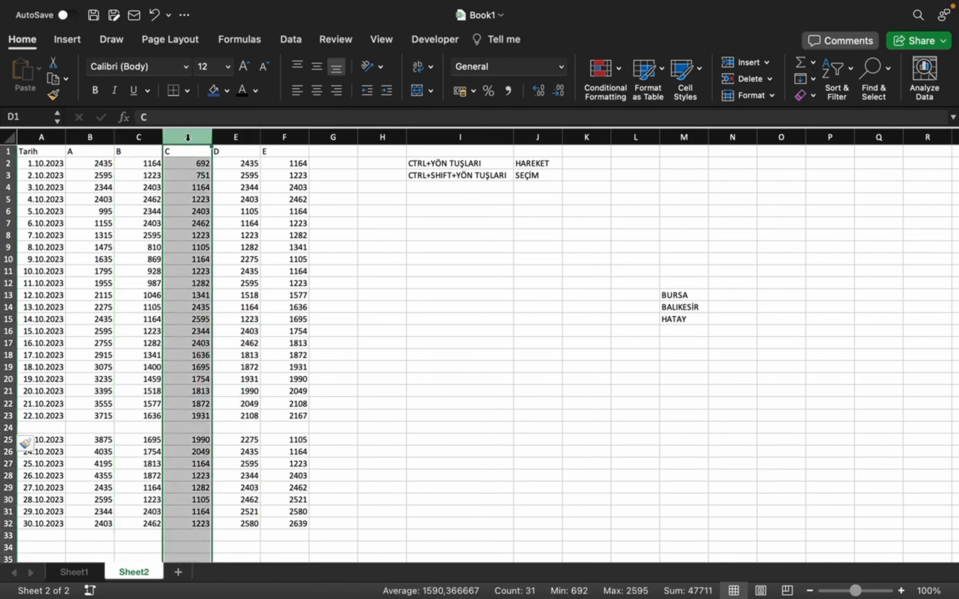
pyautogui.rightClick(188, 137)
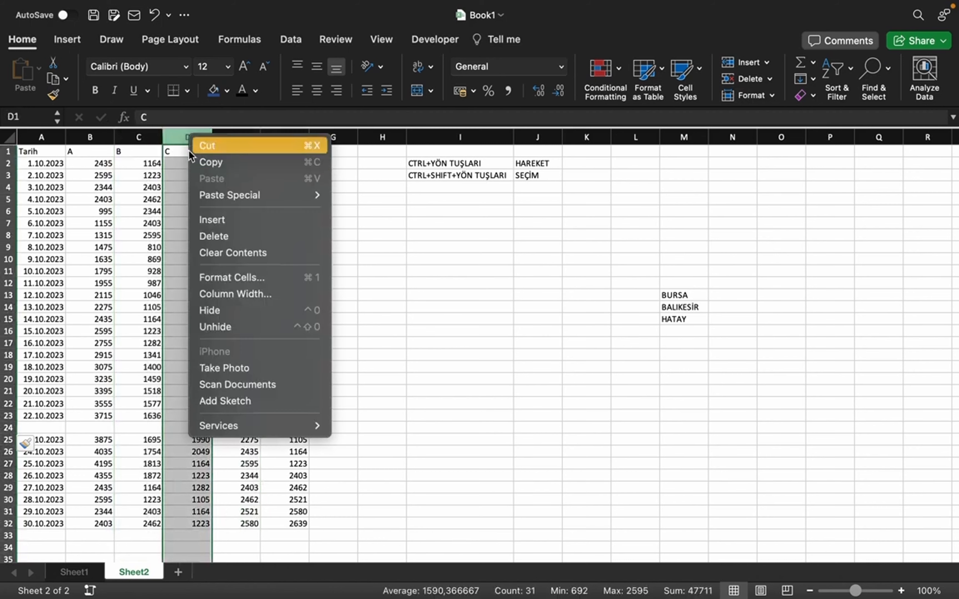
pyautogui.click(229, 216)
pyautogui.moveTo(277, 331); pyautogui.dragTo(277, 319)
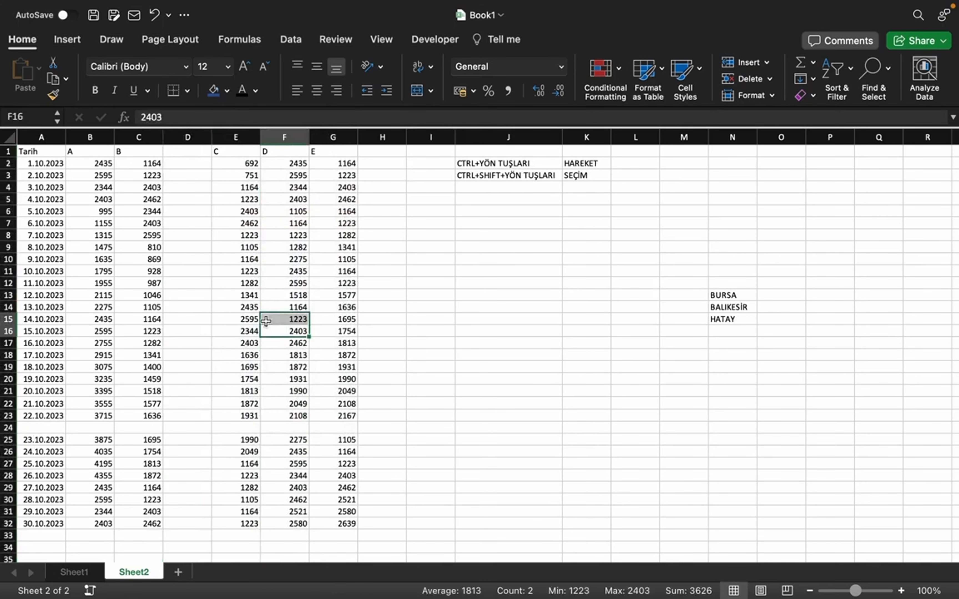
# Step: Insert three blank columns at E:G, before the data columns headed C, D and E
pyautogui.rightClick(188, 137)
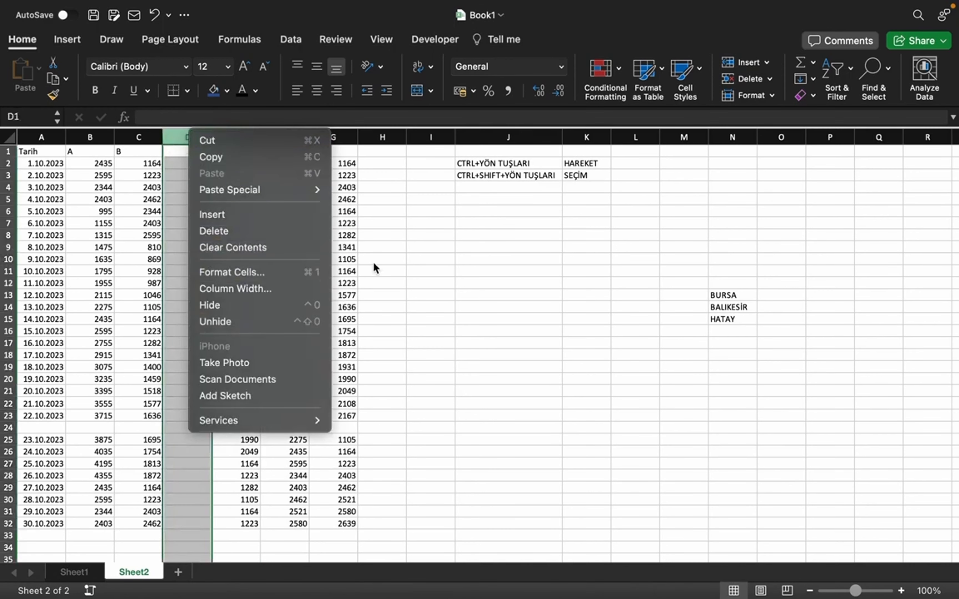
pyautogui.click(382, 267)
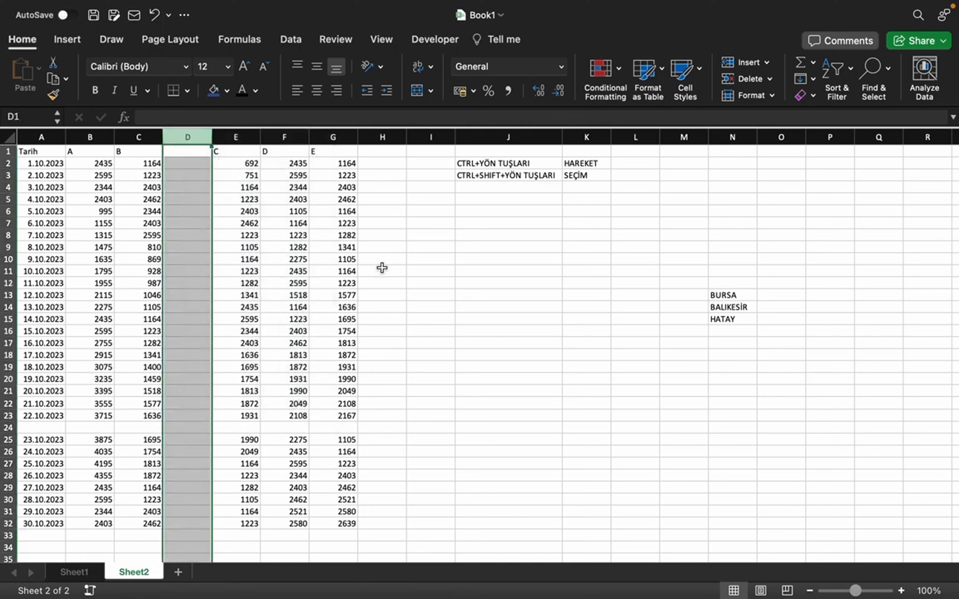
pyautogui.click(284, 212)
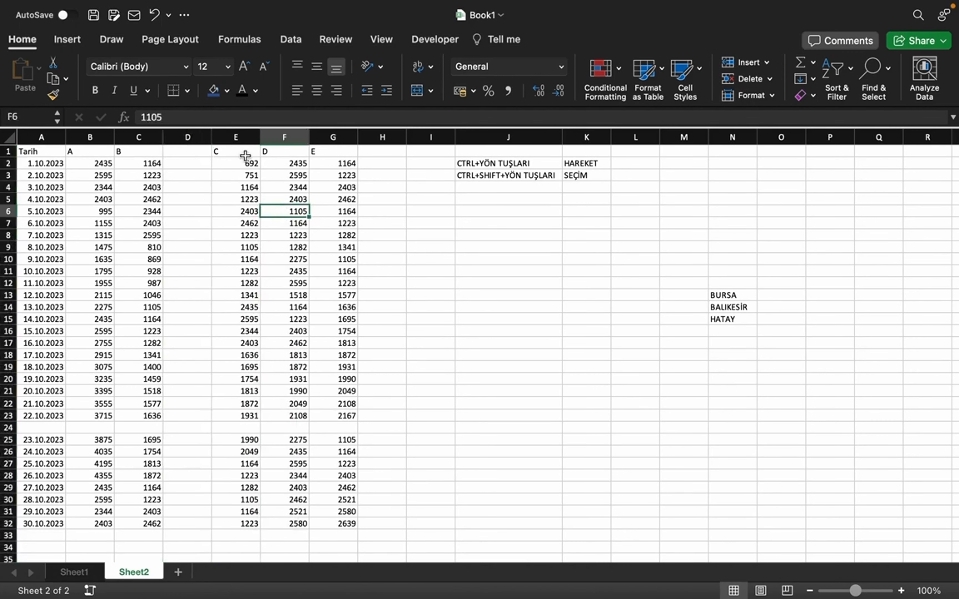
pyautogui.moveTo(240, 135); pyautogui.dragTo(333, 137)
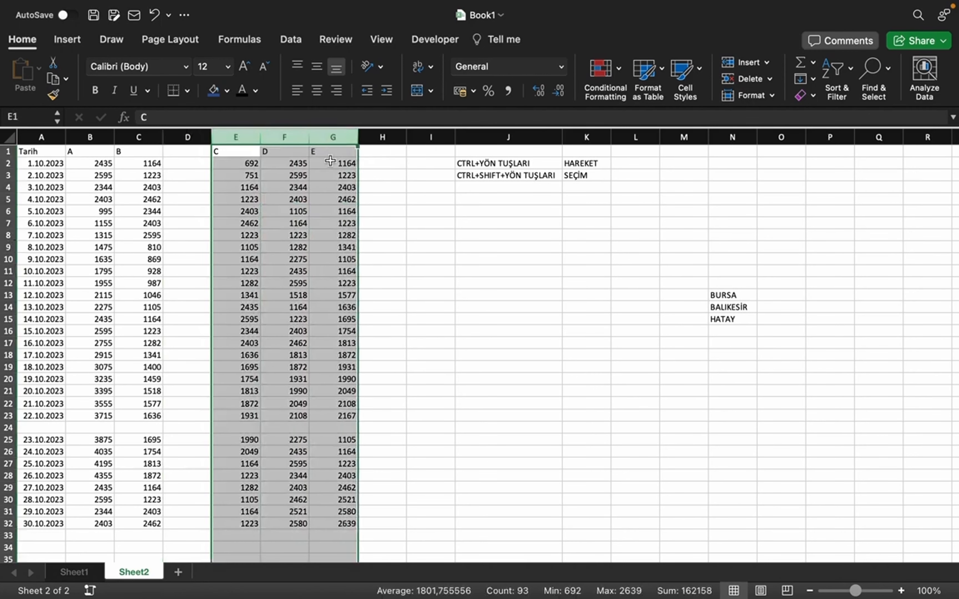
pyautogui.rightClick(278, 174)
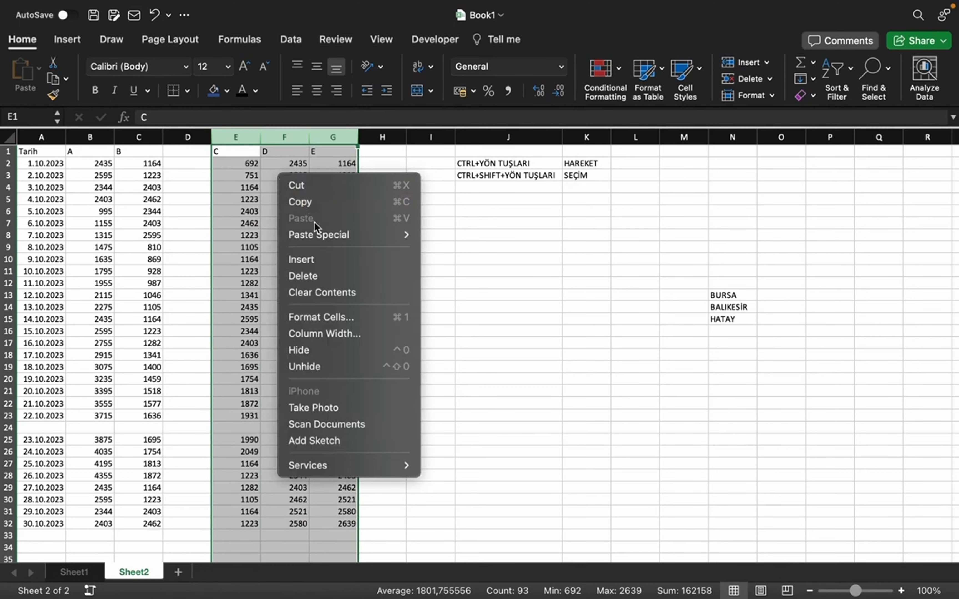
pyautogui.click(316, 259)
pyautogui.click(275, 270)
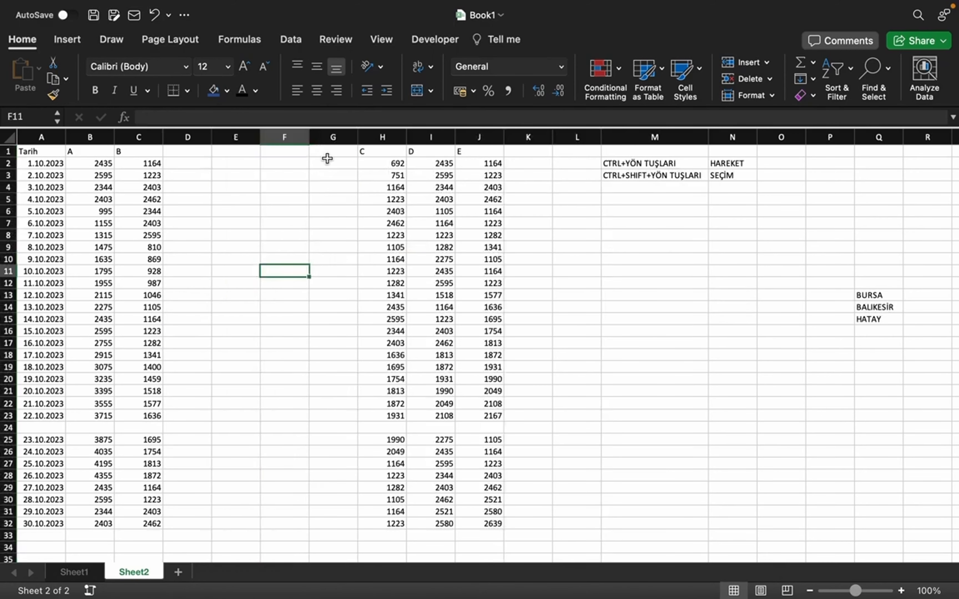
# Step: Delete the blank columns D:G and the blank row 24 between the 22.10.2023 and 23.10.2023 records
pyautogui.moveTo(325, 160); pyautogui.dragTo(246, 162)
pyautogui.click(277, 279)
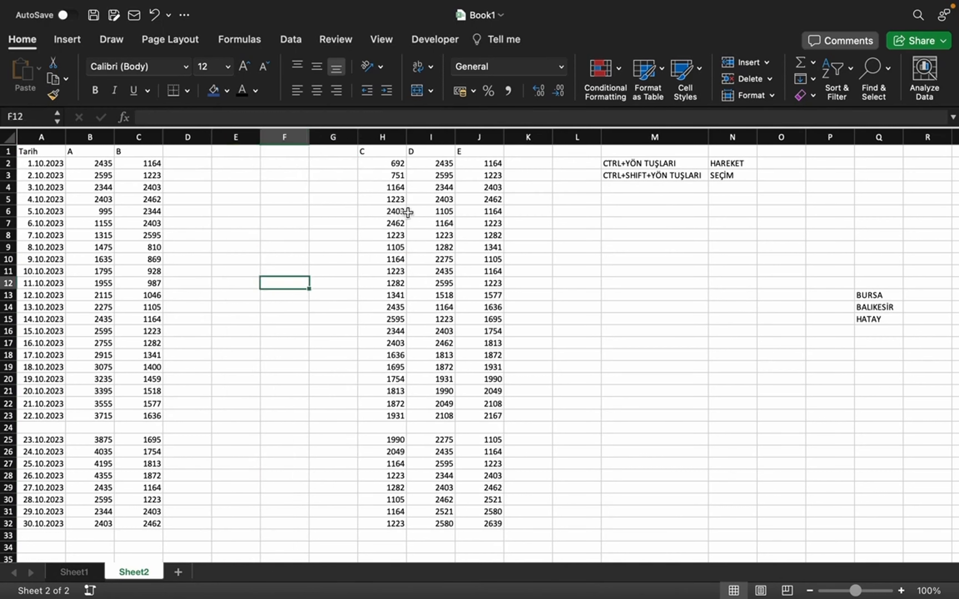
pyautogui.click(337, 176)
pyautogui.moveTo(333, 137); pyautogui.dragTo(204, 147)
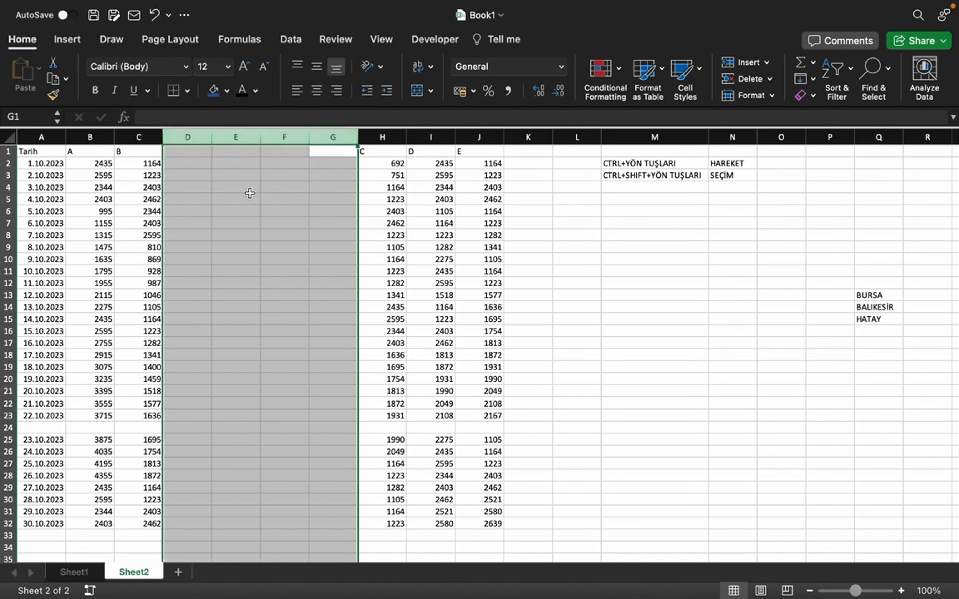
pyautogui.rightClick(243, 179)
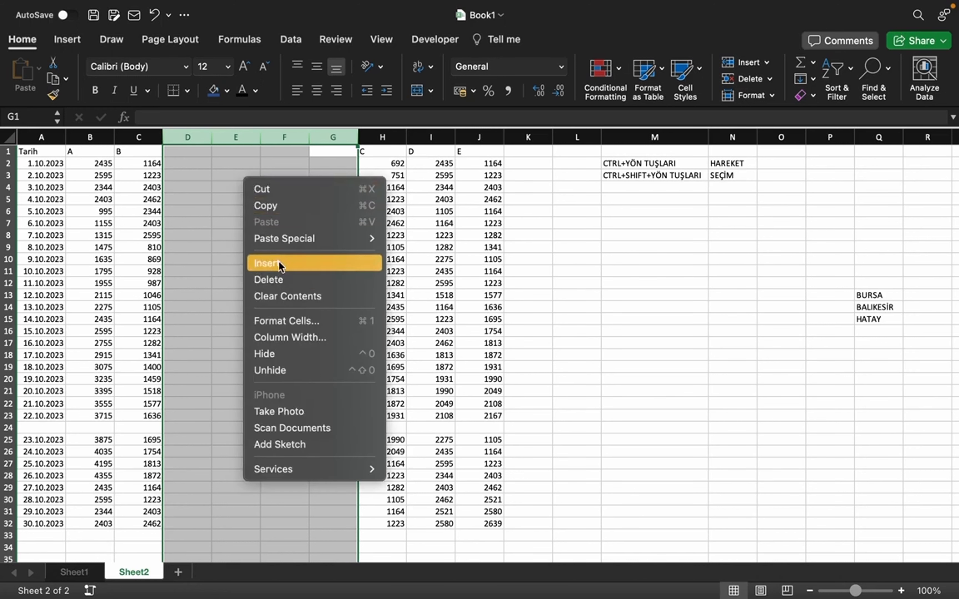
pyautogui.click(283, 279)
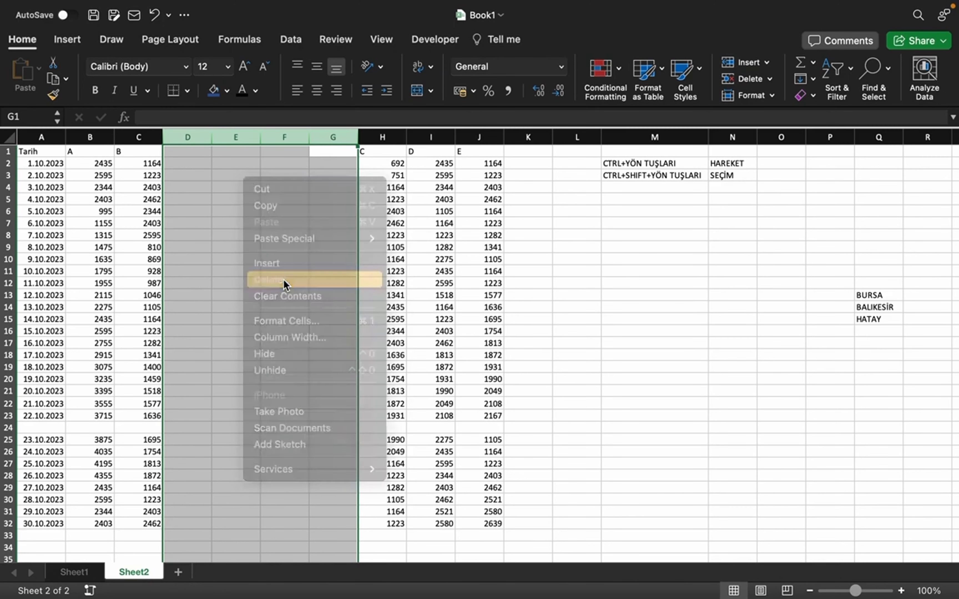
pyautogui.rightClick(8, 427)
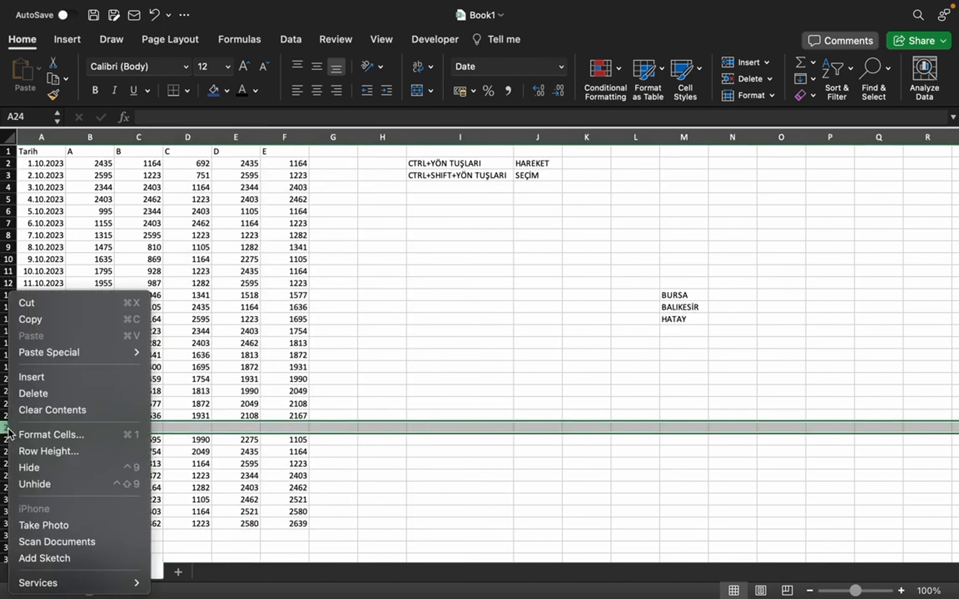
pyautogui.click(41, 401)
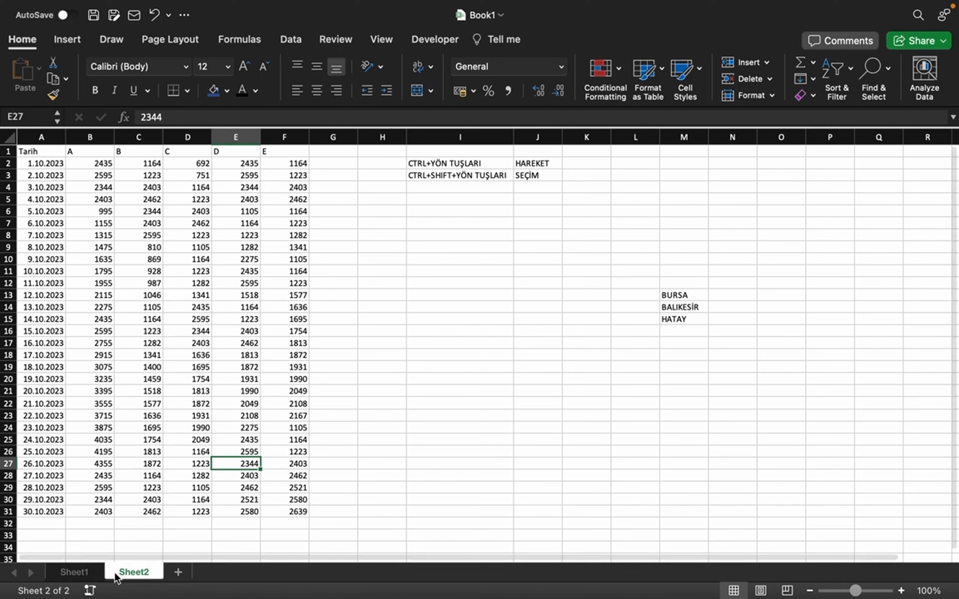
pyautogui.rightClick(127, 573)
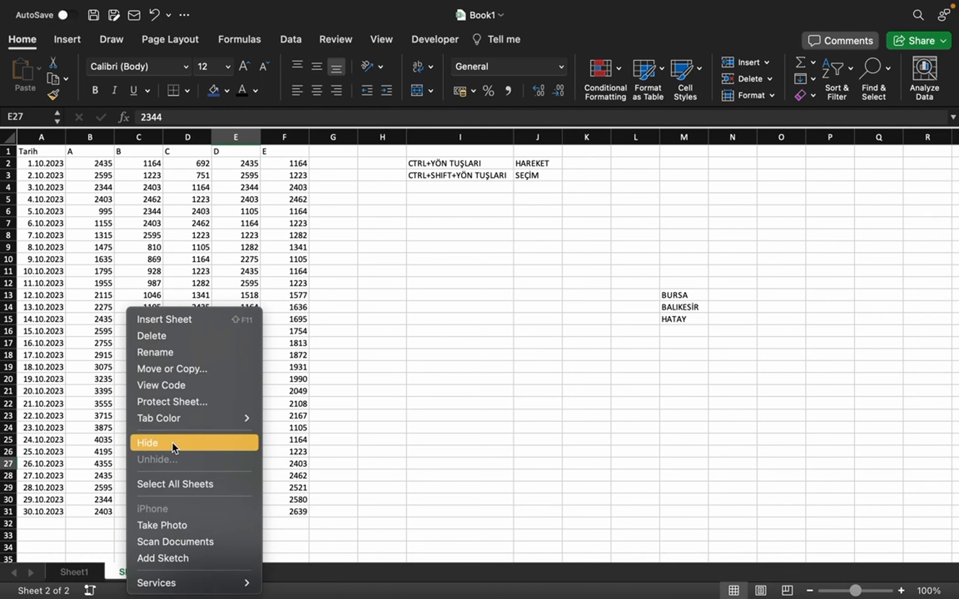
pyautogui.click(424, 452)
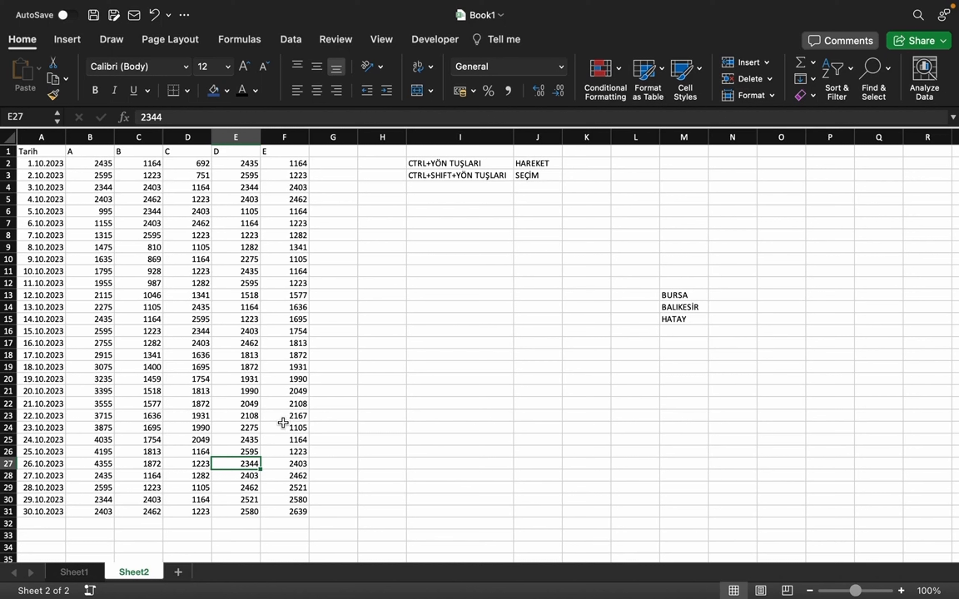
pyautogui.click(89, 463)
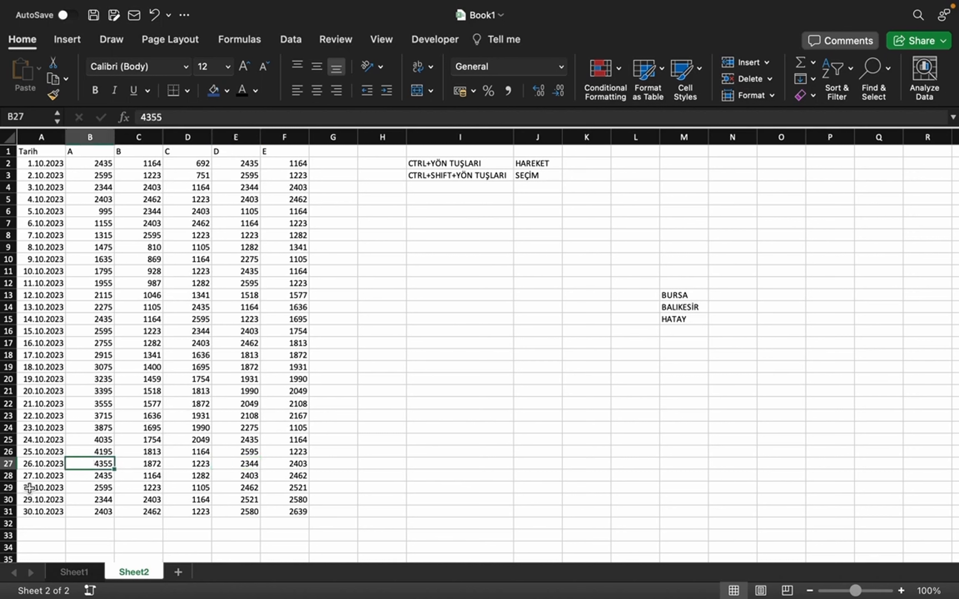
# Step: Hide rows 29 to 31, which hold the 28.10.2023 to 30.10.2023 records
pyautogui.moveTo(8, 488); pyautogui.dragTo(8, 512)
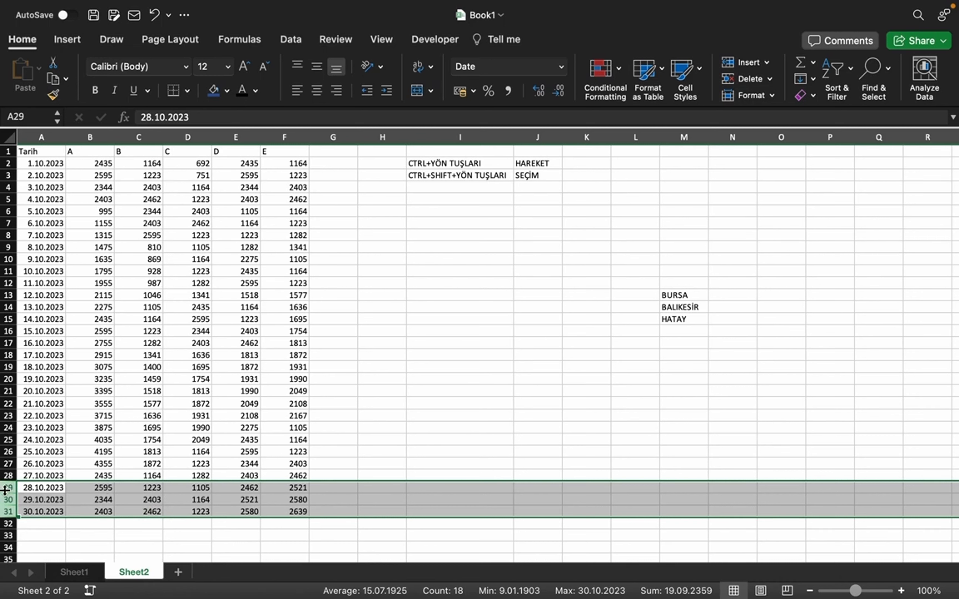
pyautogui.click(121, 463)
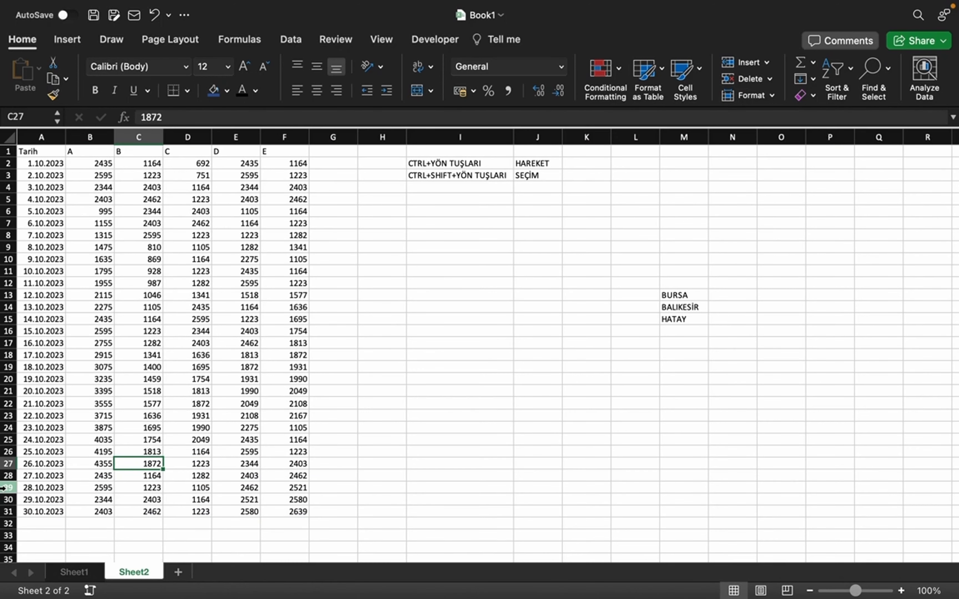
pyautogui.moveTo(4, 488); pyautogui.dragTo(5, 513)
pyautogui.rightClick(41, 500)
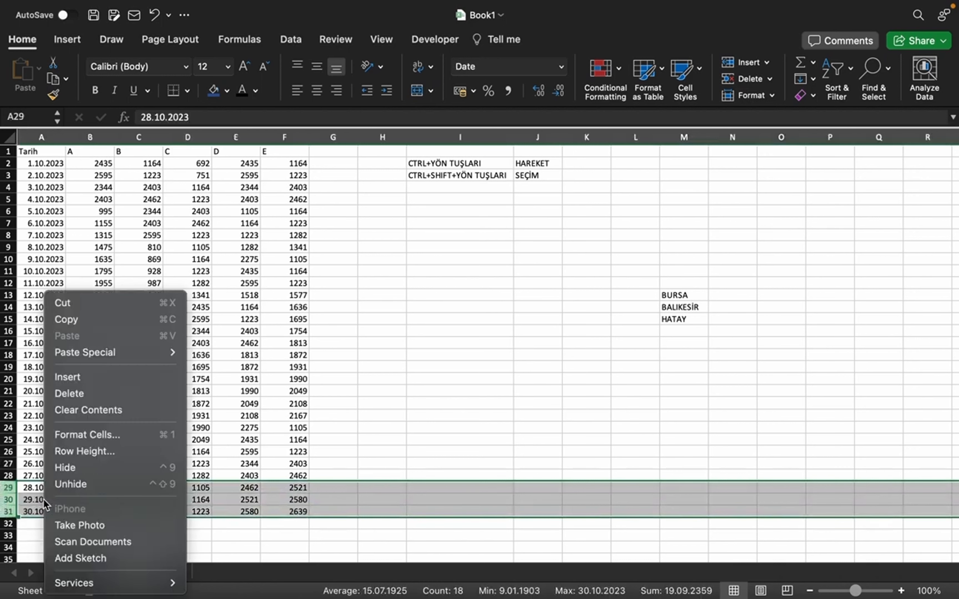
pyautogui.click(74, 473)
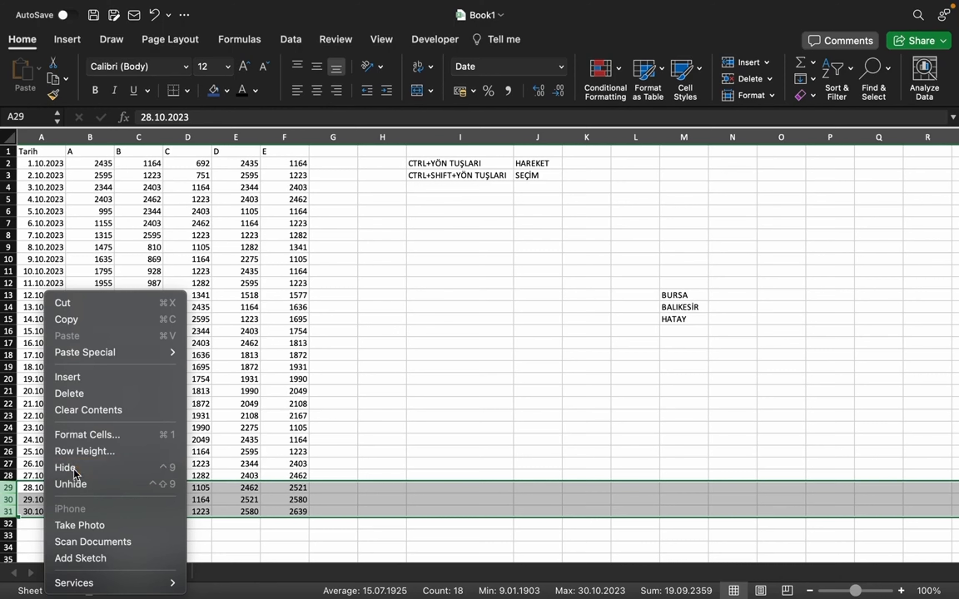
pyautogui.click(280, 400)
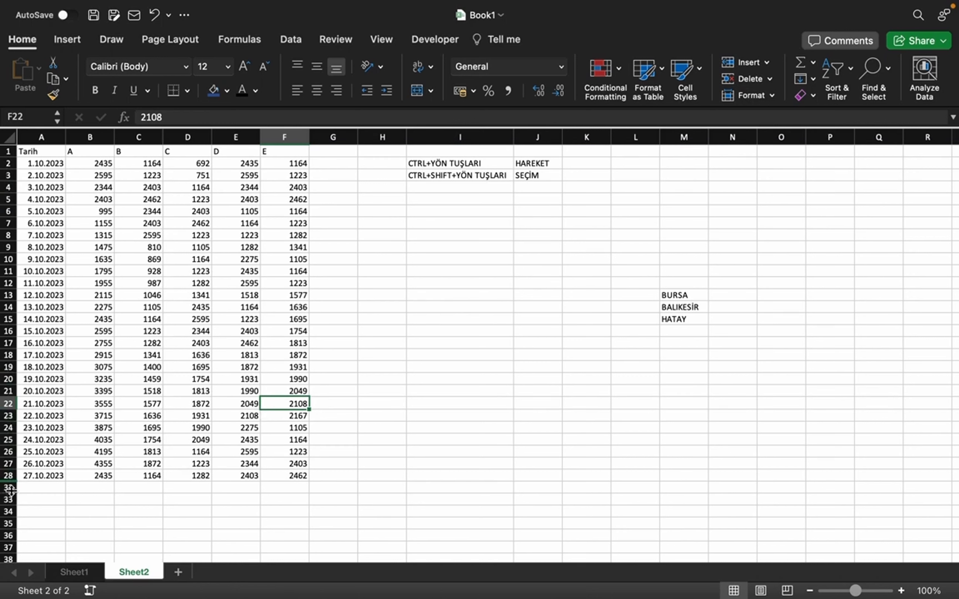
# Step: Unhide the hidden rows 29 to 31 by selecting the adjacent rows 28 and 32
pyautogui.click(8, 476)
pyautogui.click(8, 488)
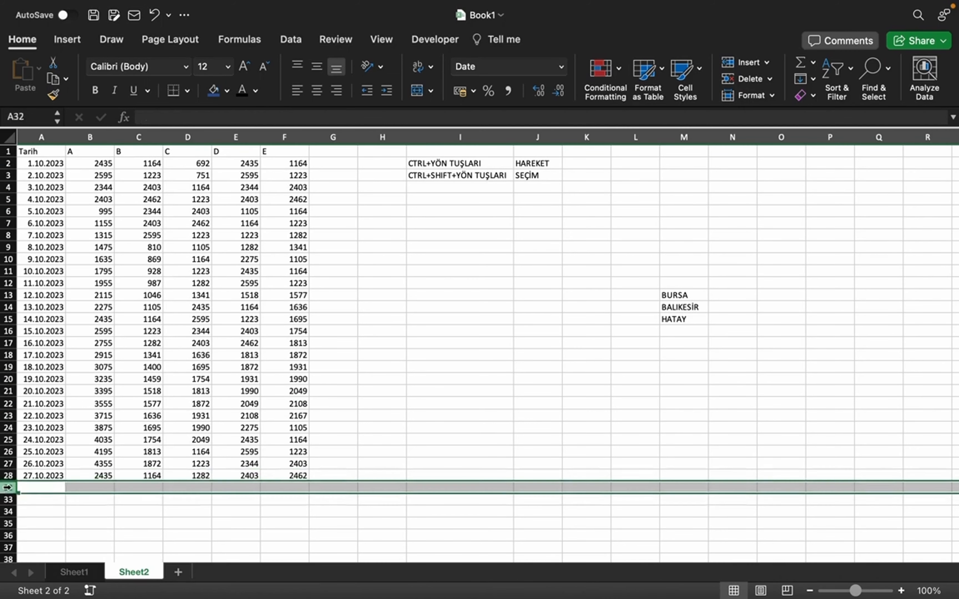
pyautogui.click(48, 522)
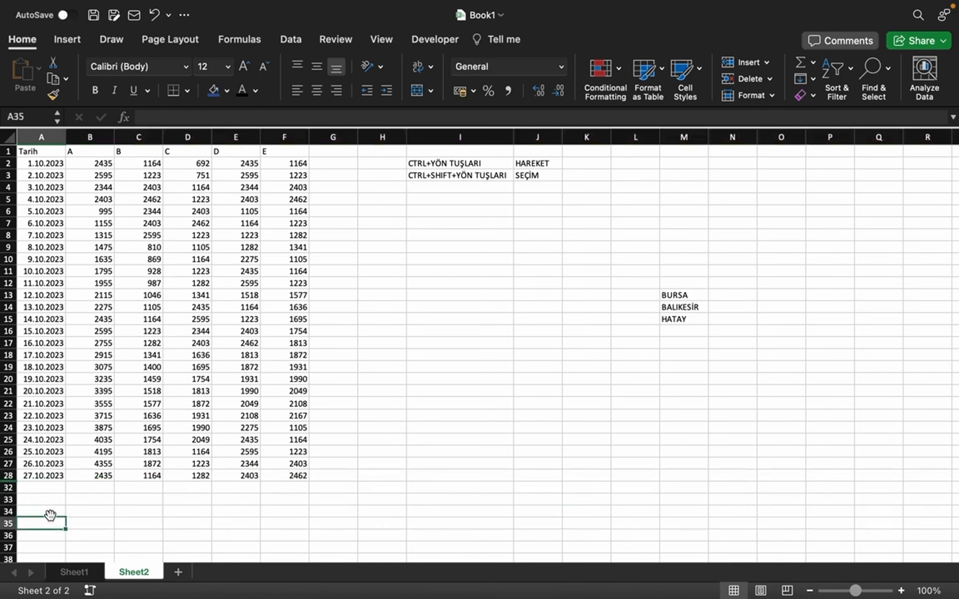
pyautogui.click(63, 491)
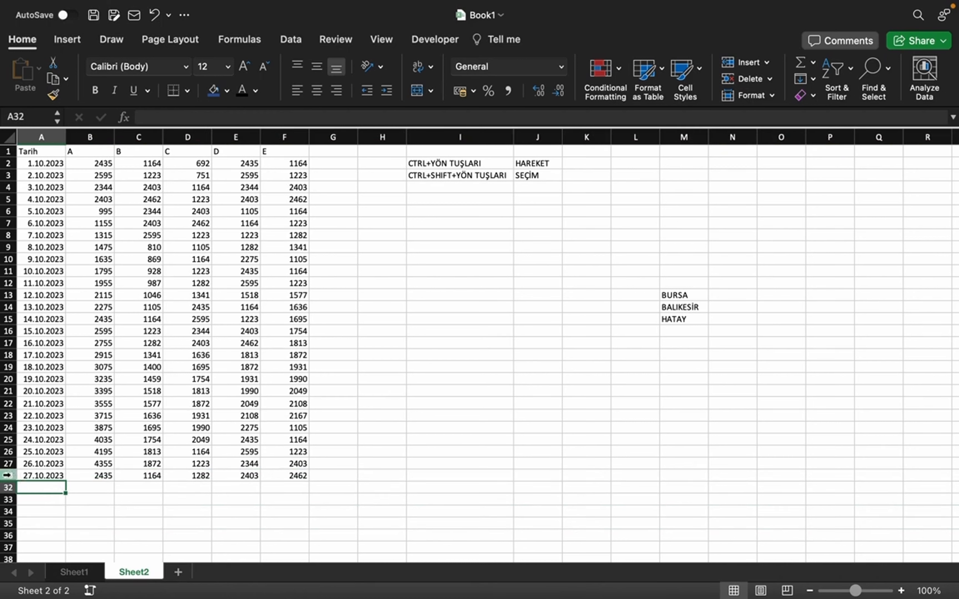
pyautogui.click(97, 436)
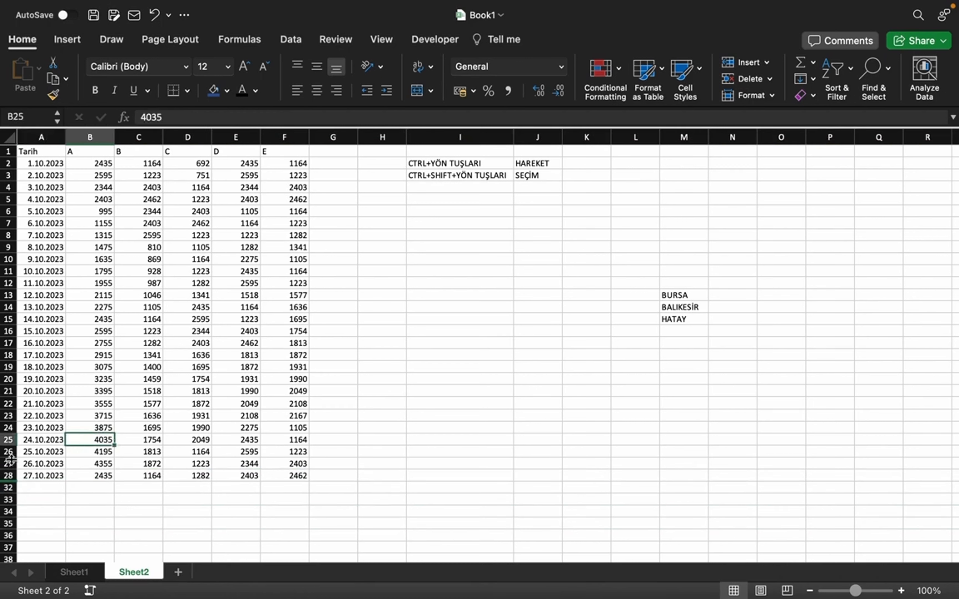
pyautogui.moveTo(8, 475); pyautogui.dragTo(17, 489)
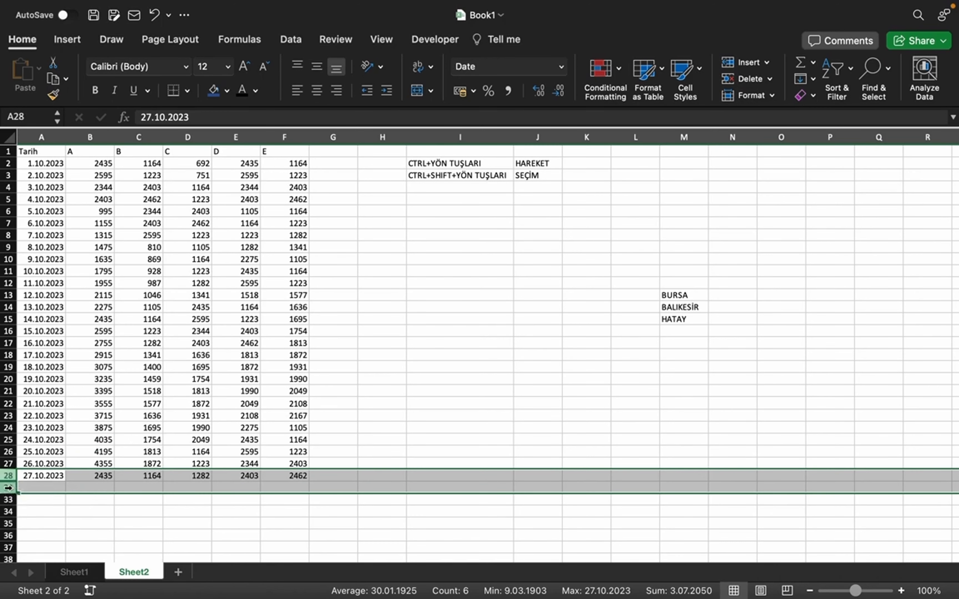
pyautogui.rightClick(9, 487)
pyautogui.click(48, 488)
pyautogui.click(190, 427)
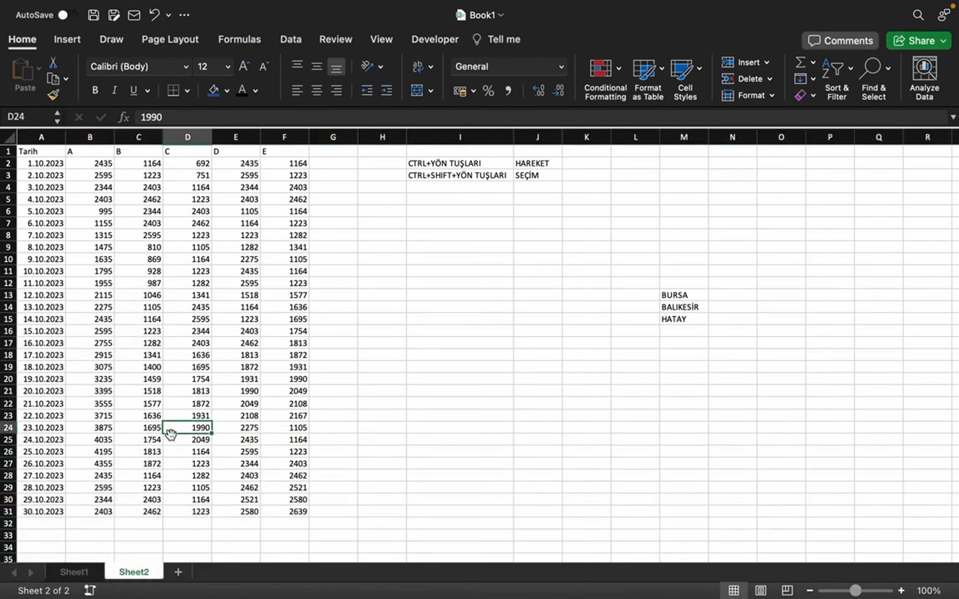
# Step: Hide the 28.10.2023 to 30.10.2023 records again by selecting entire rows 29 to 31
pyautogui.click(45, 489)
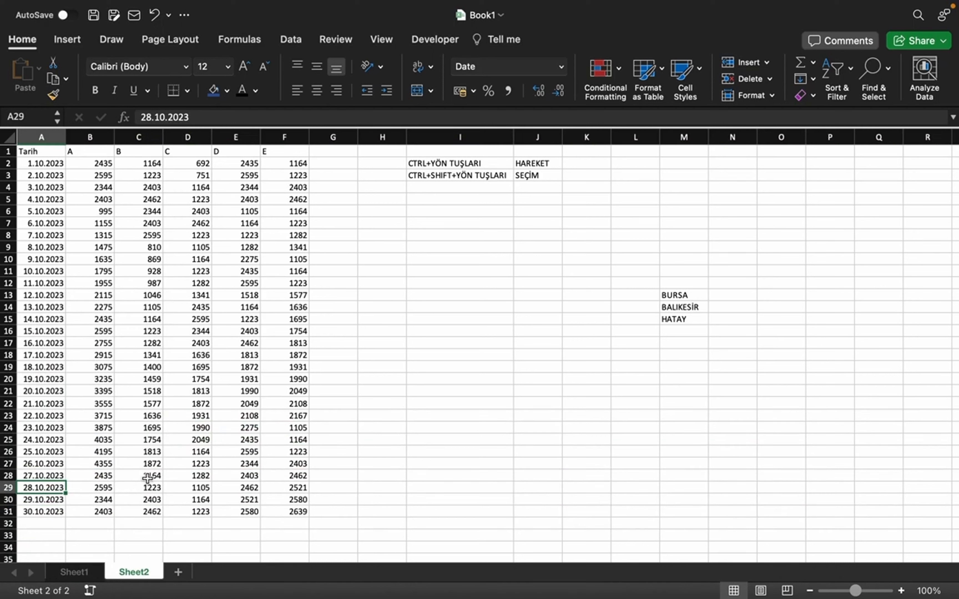
pyautogui.moveTo(8, 488); pyautogui.dragTo(7, 507)
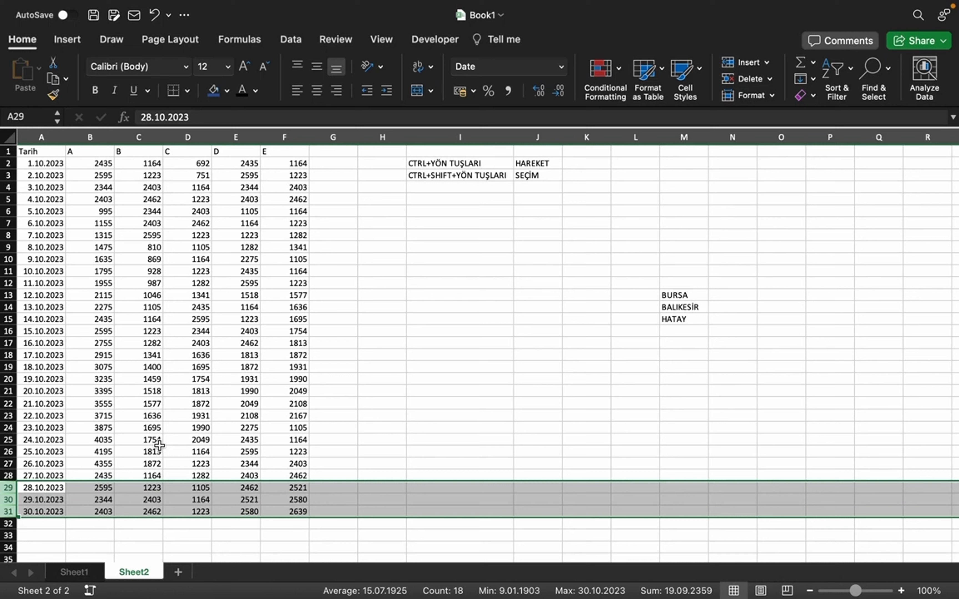
pyautogui.hotkey('ctrl', '9')
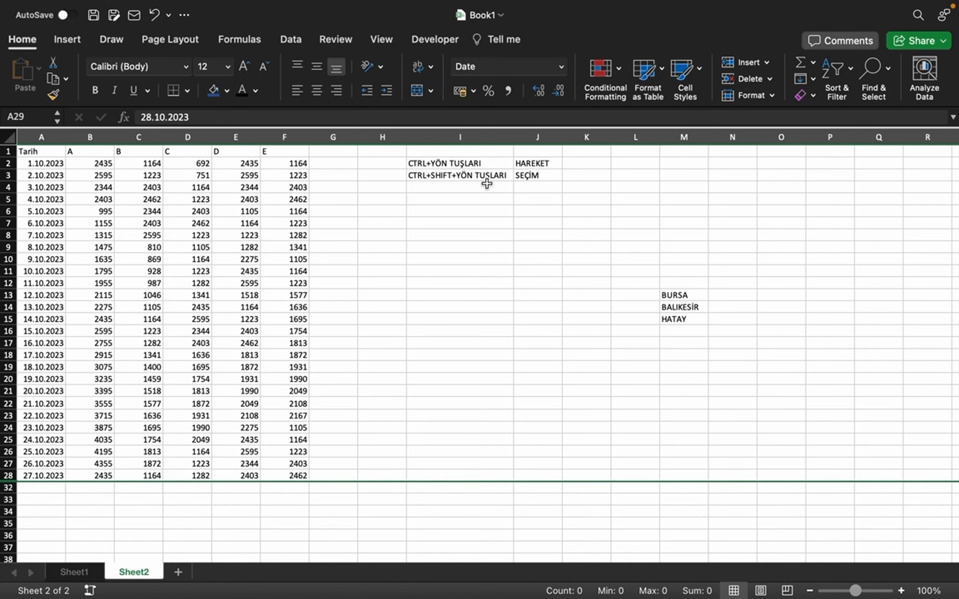
# Step: Add a shortcut note below the existing ones, with CTRL+9 in I4 and SATIR GİZLEME in J4
pyautogui.click(487, 183)
pyautogui.write('CTRL')
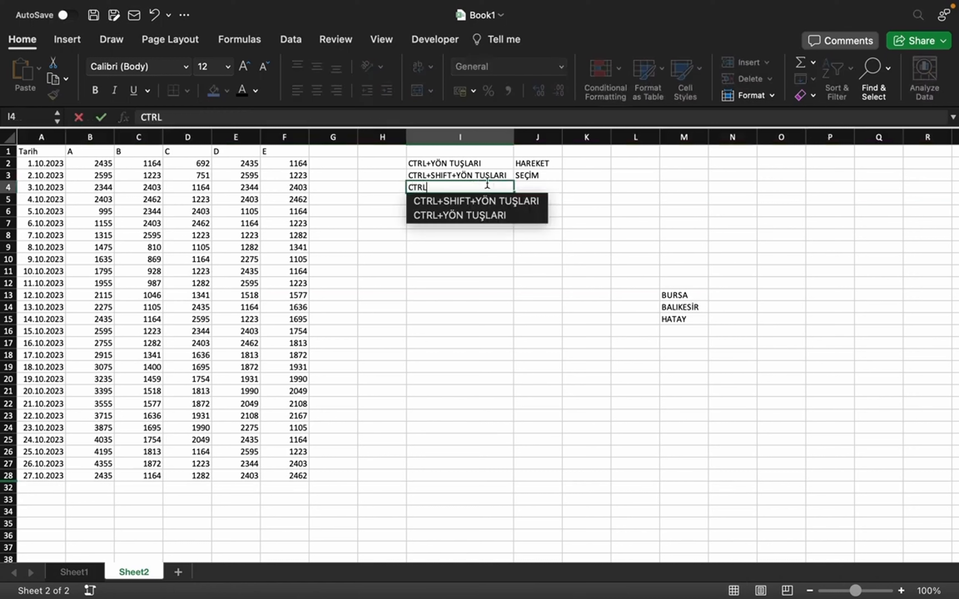
pyautogui.write('+9')
pyautogui.press('Tab')
pyautogui.write('SATIR Gİ')
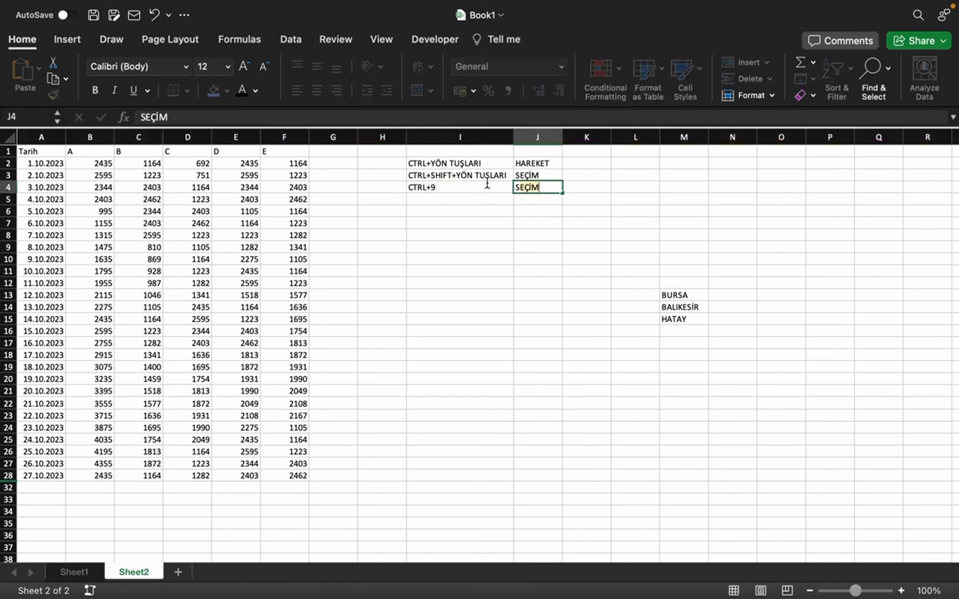
pyautogui.write('ZLEME')
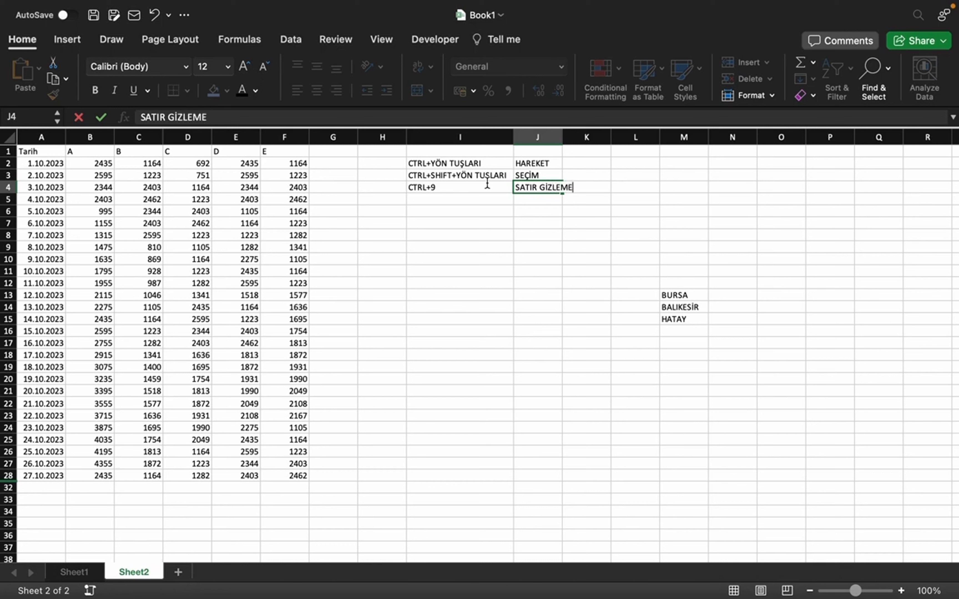
pyautogui.press('Return')
# Step: Add another shortcut note with CTRL+0 in I5 and SÜTUN GİZLEME in J5
pyautogui.write('CTRL')
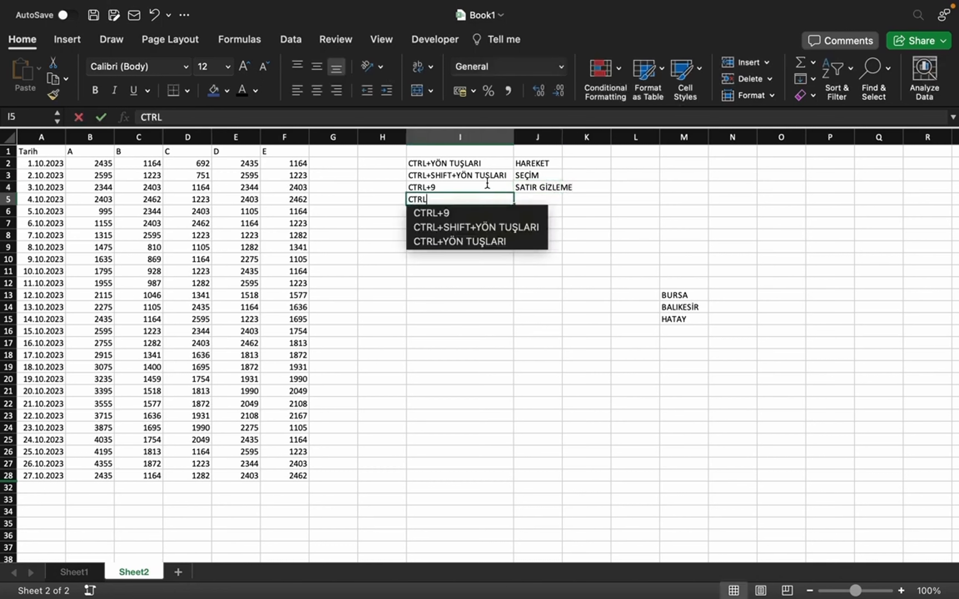
pyautogui.write('+0')
pyautogui.press('Tab')
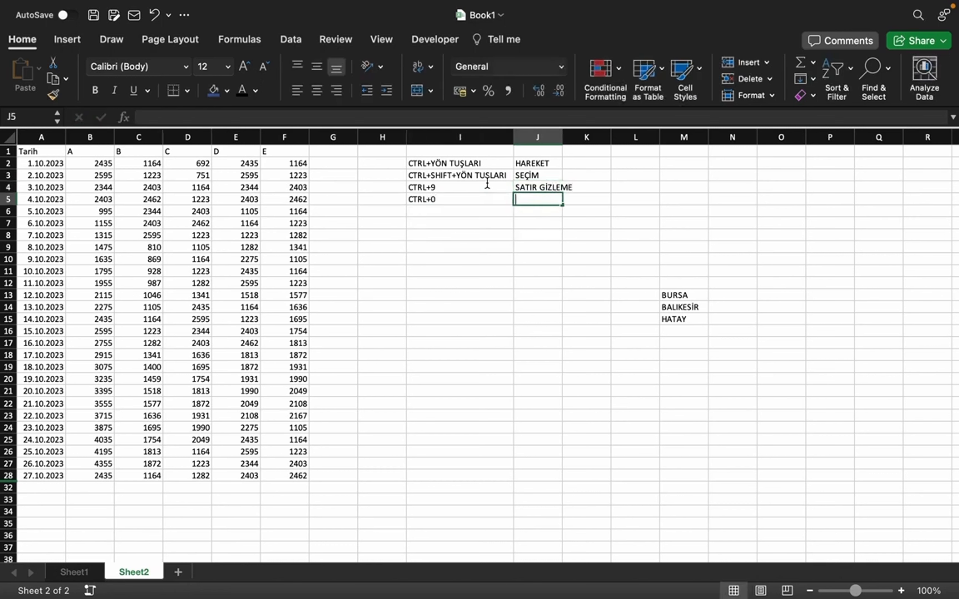
pyautogui.write('SÜÜTU')
pyautogui.press('BackSpace')
pyautogui.press('BackSpace')
pyautogui.press('BackSpace')
pyautogui.write('TU')
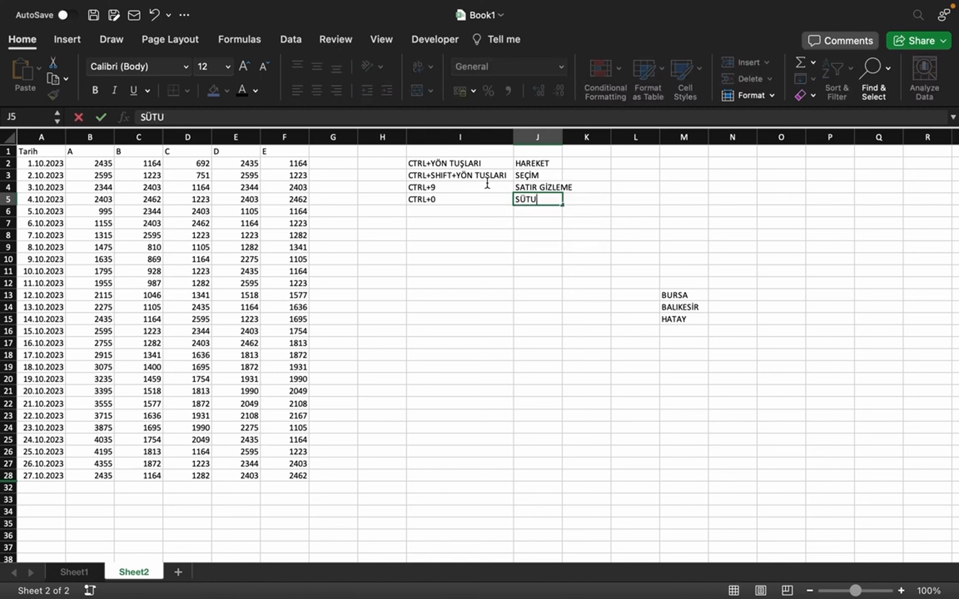
pyautogui.write('N GİZLEME')
pyautogui.press('Return')
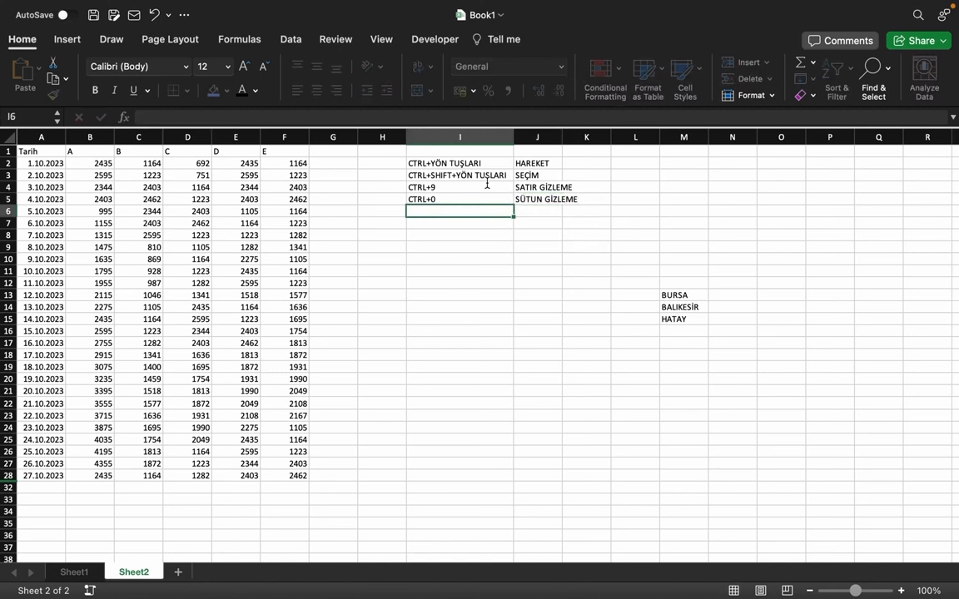
# Step: Unhide the rows hidden between rows 28 and 32 to restore the last three October records
pyautogui.click(240, 249)
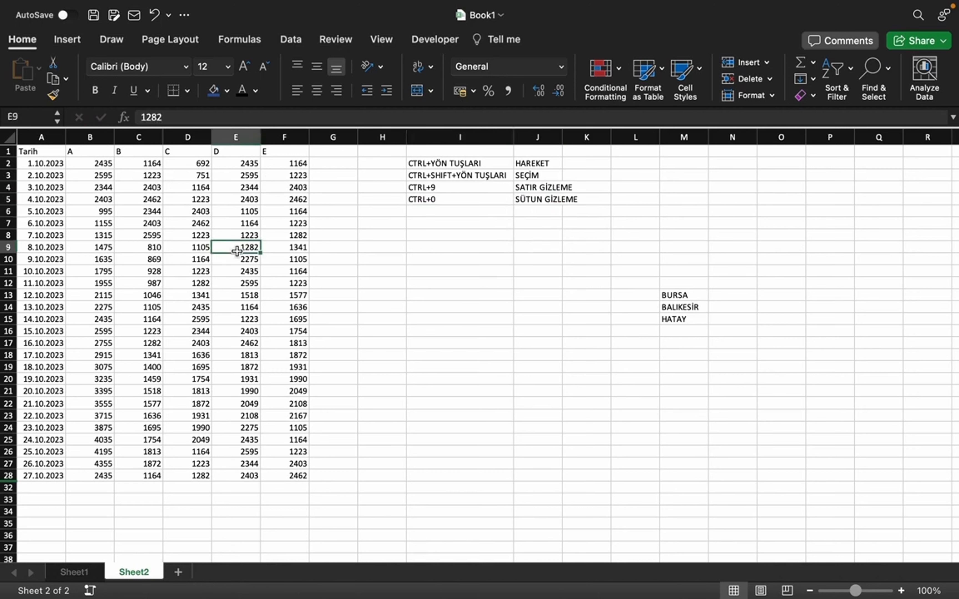
pyautogui.click(9, 475)
pyautogui.rightClick(8, 475)
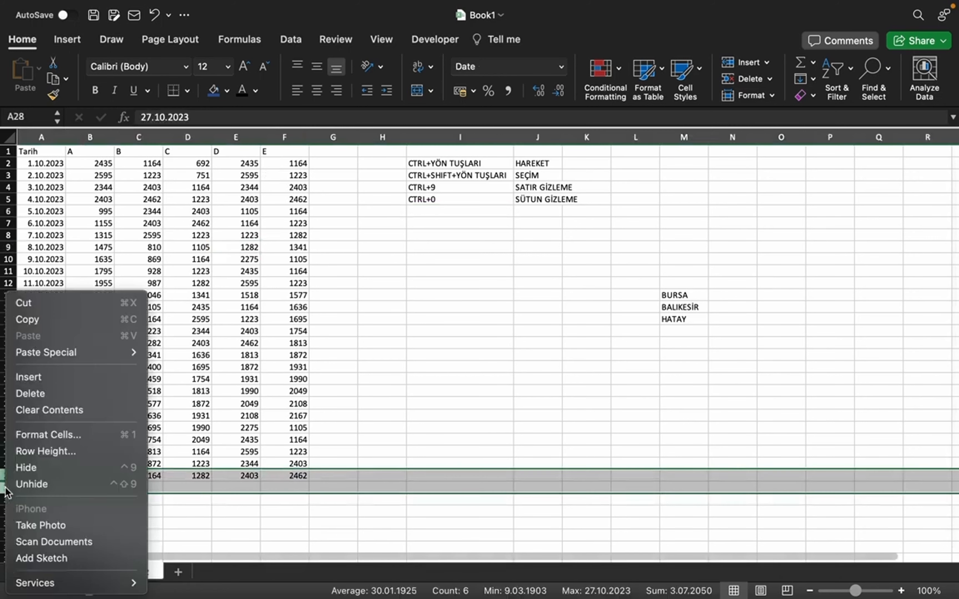
pyautogui.click(56, 484)
pyautogui.click(236, 391)
# Step: Hide entire columns D to F, the ones headed C, D and E in the table
pyautogui.click(245, 164)
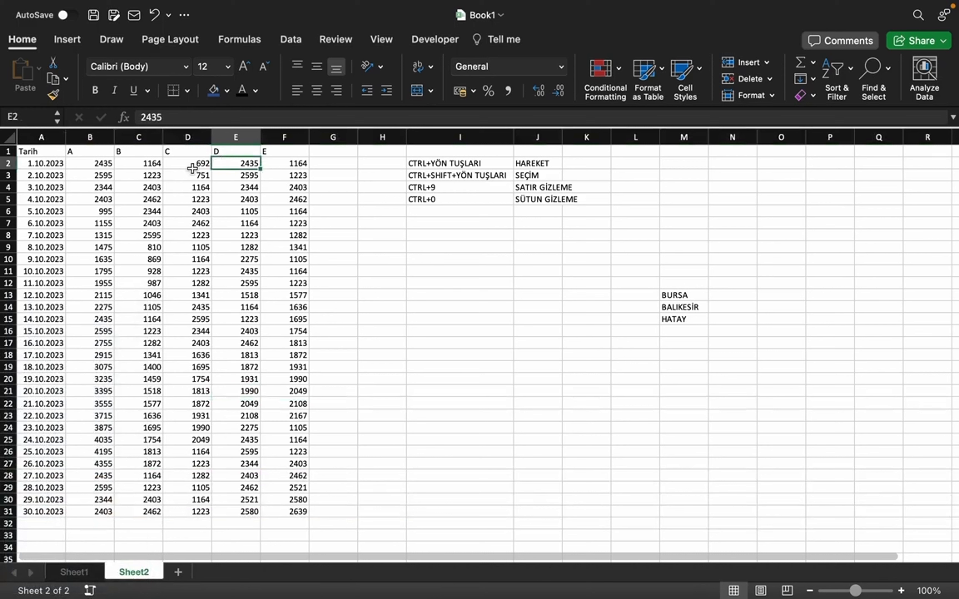
pyautogui.moveTo(188, 137); pyautogui.dragTo(236, 137)
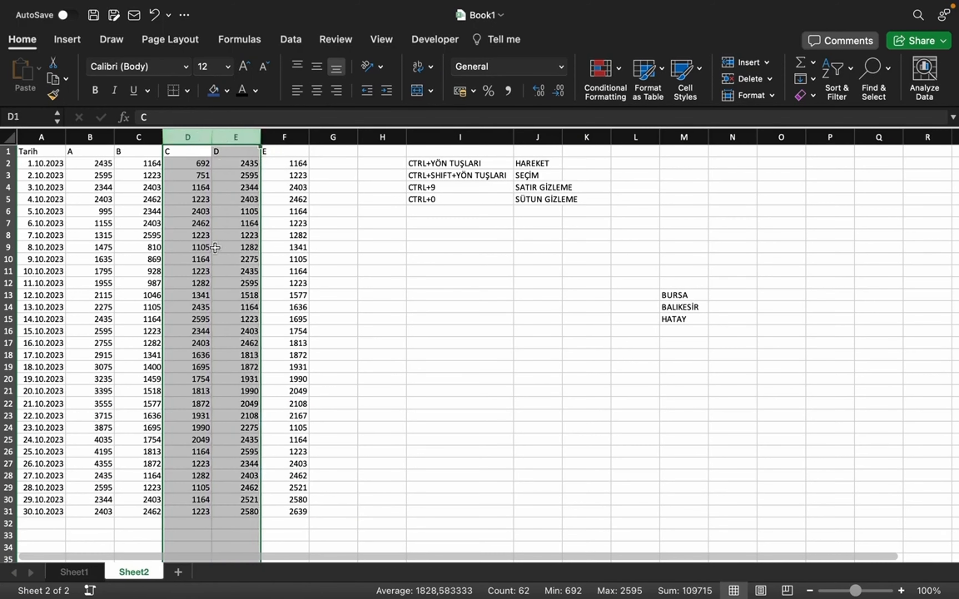
pyautogui.rightClick(229, 223)
pyautogui.click(193, 136)
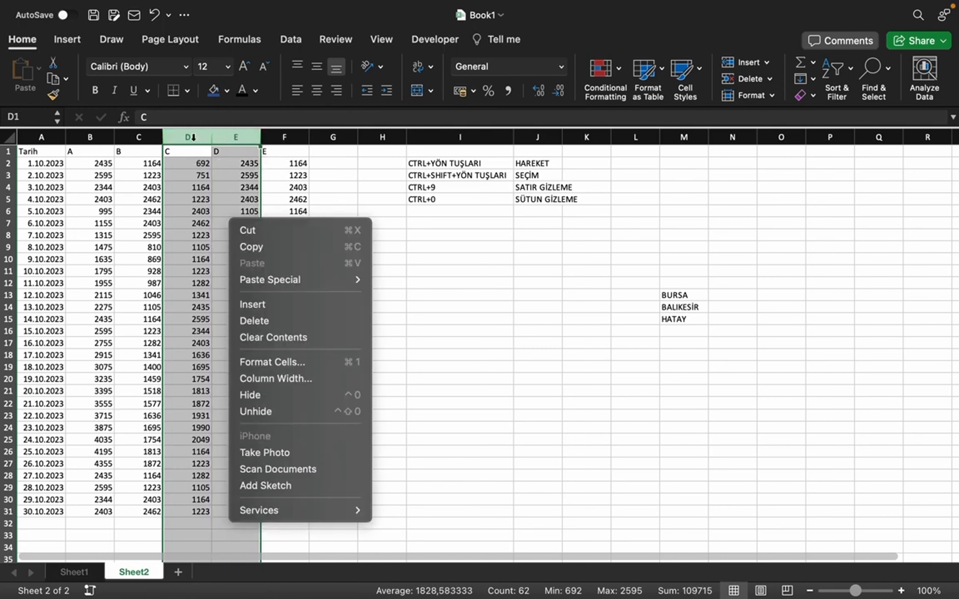
pyautogui.moveTo(188, 130); pyautogui.dragTo(285, 134)
pyautogui.hotkey('ctrl', '0')
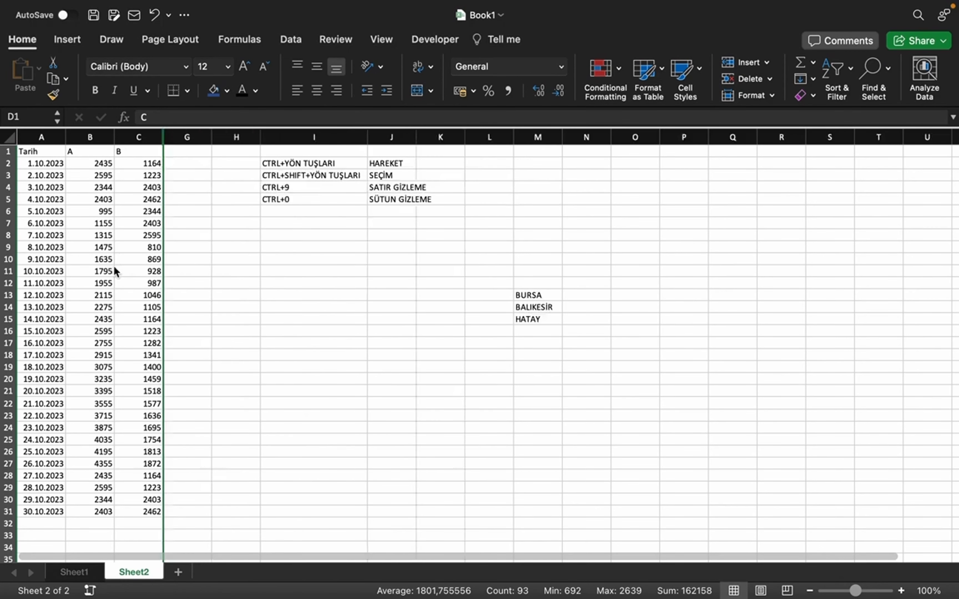
pyautogui.click(242, 274)
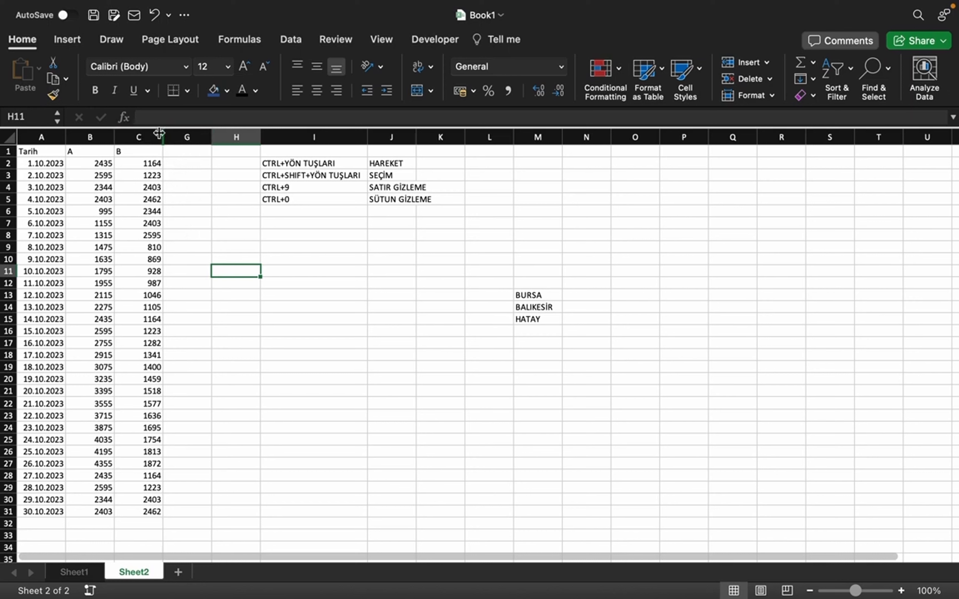
# Step: Unhide the columns hidden between columns C and G
pyautogui.click(185, 210)
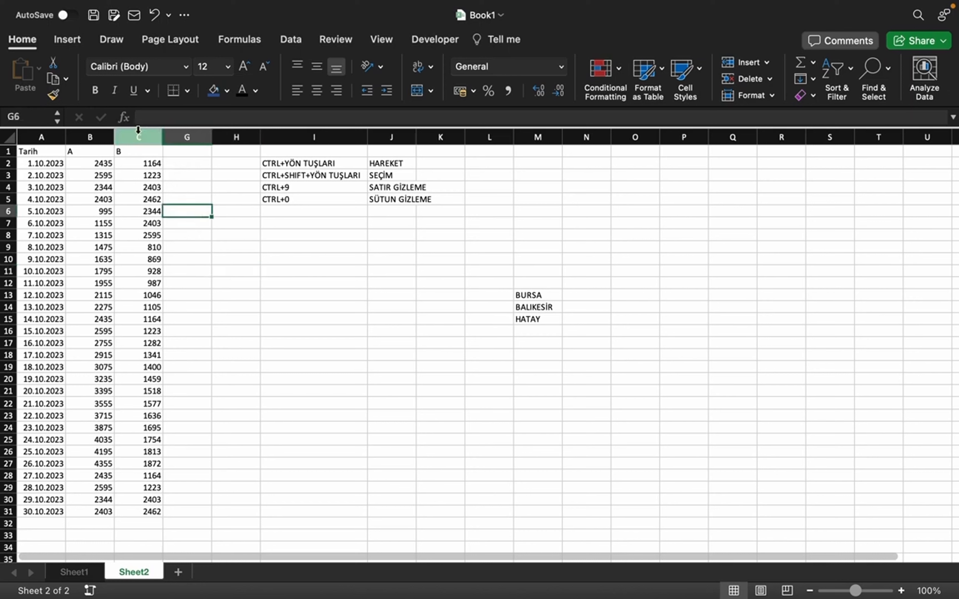
pyautogui.moveTo(138, 130); pyautogui.dragTo(183, 138)
pyautogui.rightClick(168, 195)
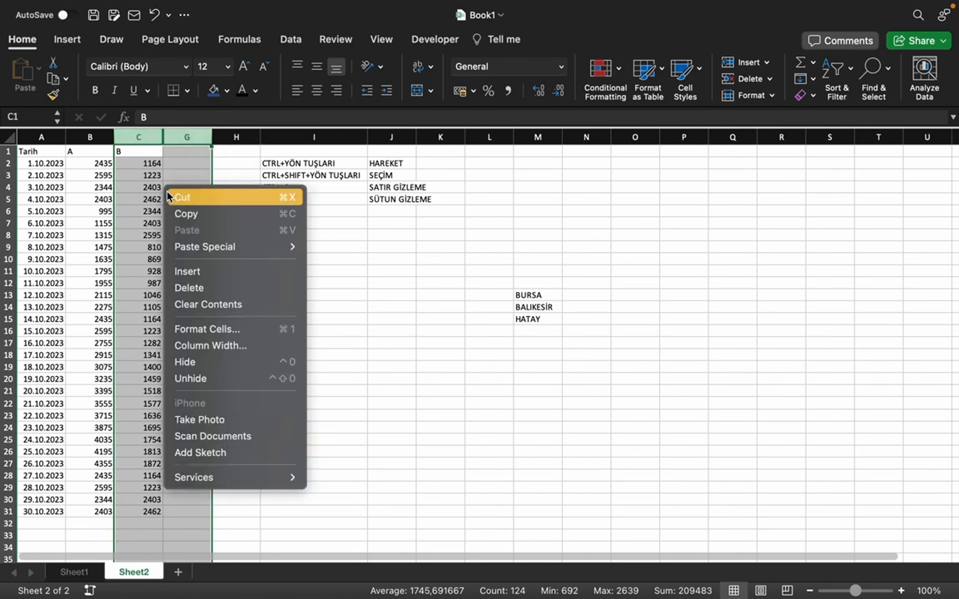
pyautogui.click(204, 380)
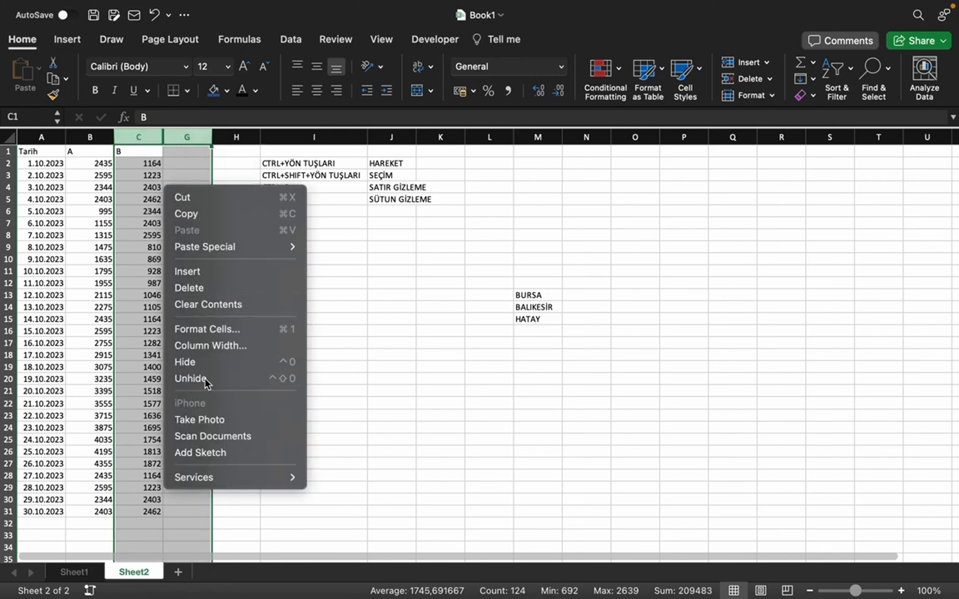
pyautogui.click(338, 333)
pyautogui.click(245, 298)
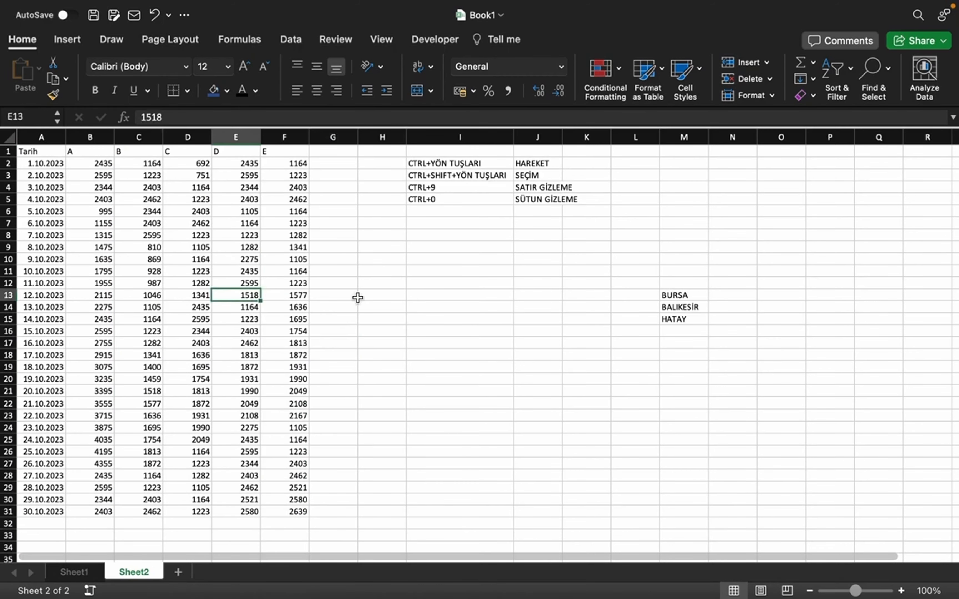
pyautogui.scroll(-2, 492, 352)
pyautogui.scroll(1, 492, 307)
pyautogui.click(382, 296)
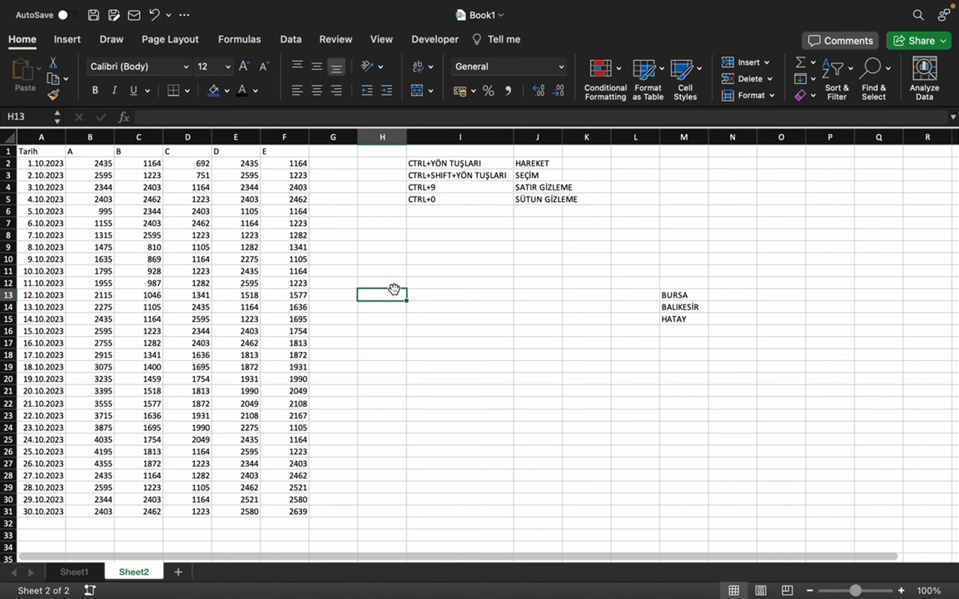
pyautogui.moveTo(458, 164); pyautogui.dragTo(539, 181)
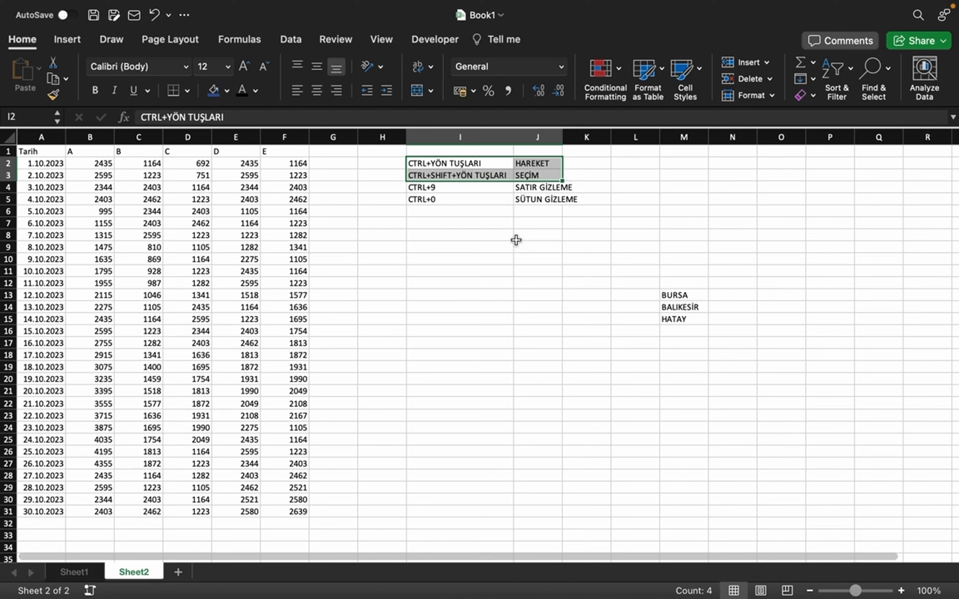
pyautogui.click(519, 249)
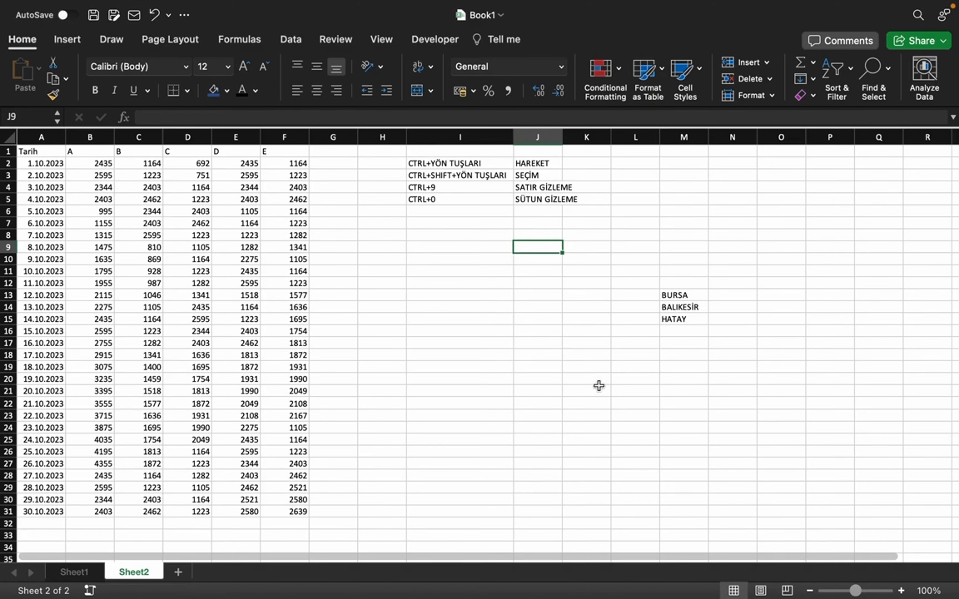
pyautogui.moveTo(0, 0)
pyautogui.click(366, 96)
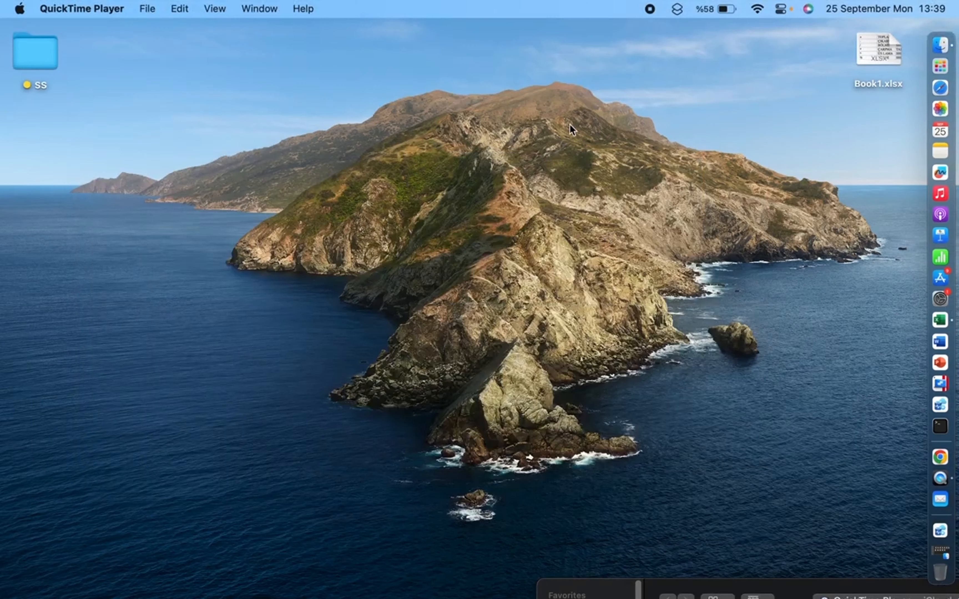